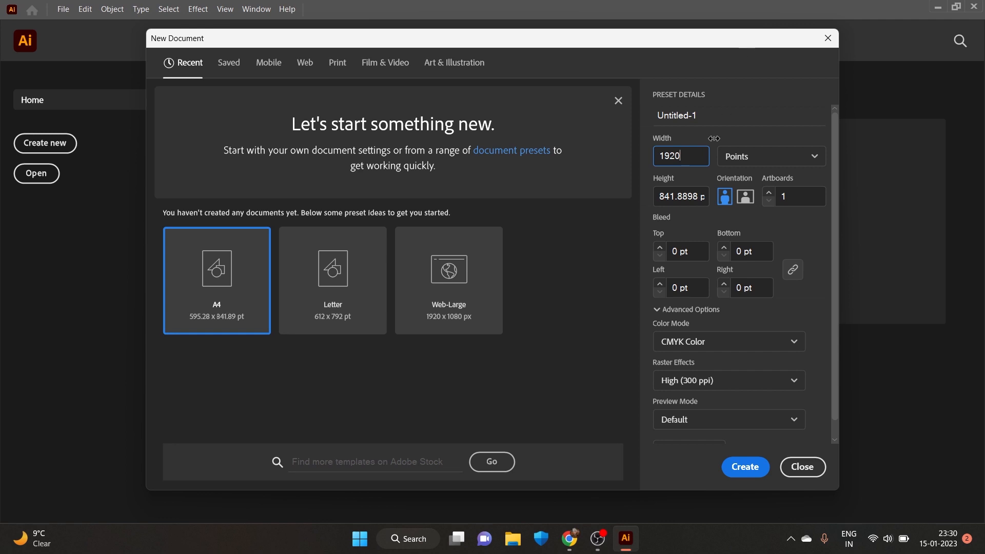
Step: Set the new document's units to pixels and its height to 1500 px
click(743, 155)
click(731, 181)
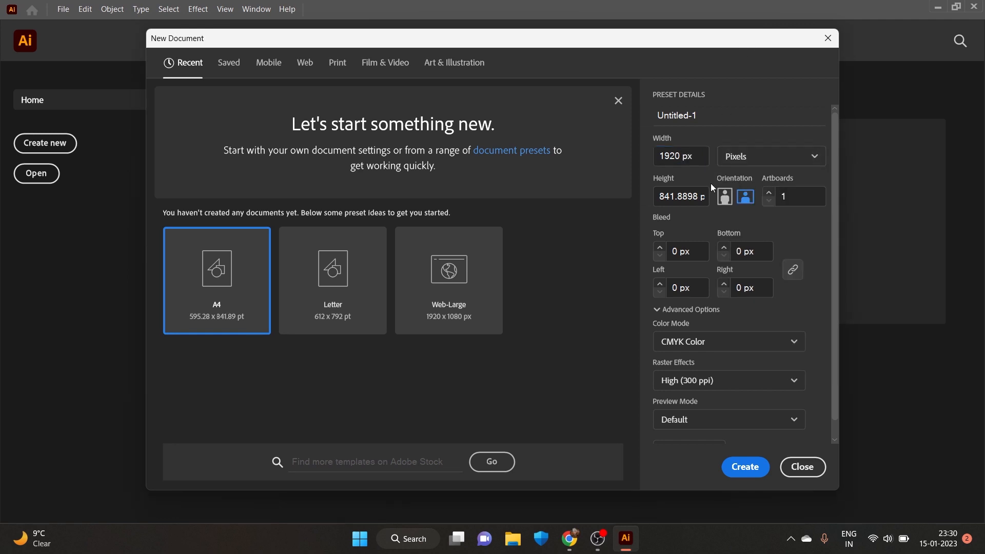
click(697, 196)
key(BackSpace)
key(BackSpace)
key(BackSpace)
key(BackSpace)
key(BackSpace)
key(BackSpace)
key(BackSpace)
key(BackSpace)
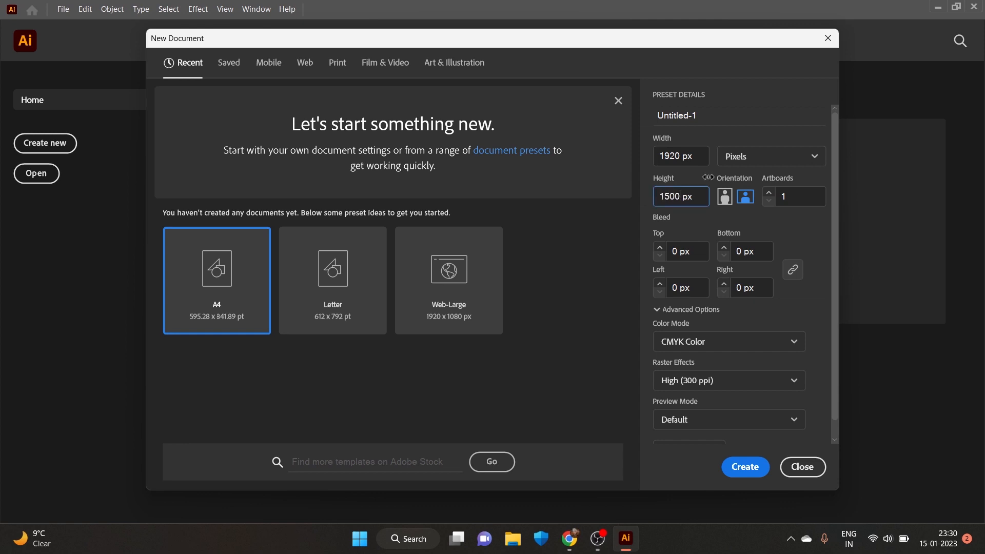
Step: Switch to portrait orientation and create the 1500 x 1920 px document
click(731, 195)
scroll(780, 339, down, 1)
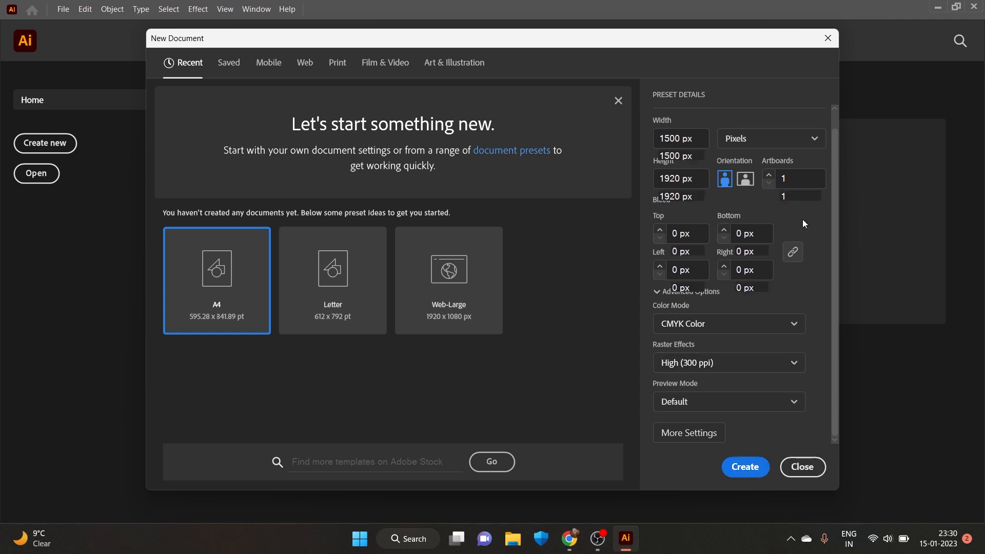
click(742, 468)
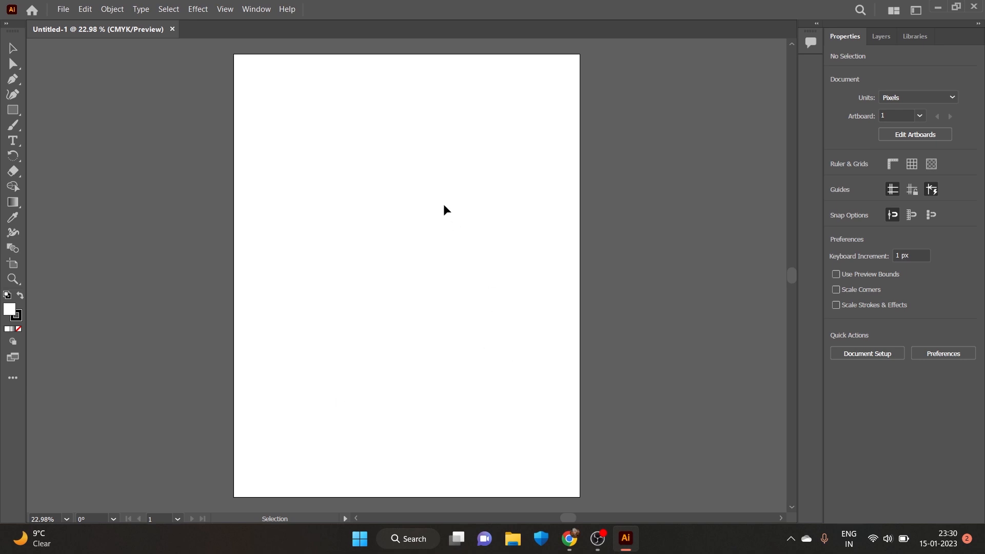
Step: Go to the desktop and open the kits folder
scroll(444, 205, down, 3)
scroll(482, 275, up, 3)
scroll(488, 276, down, 2)
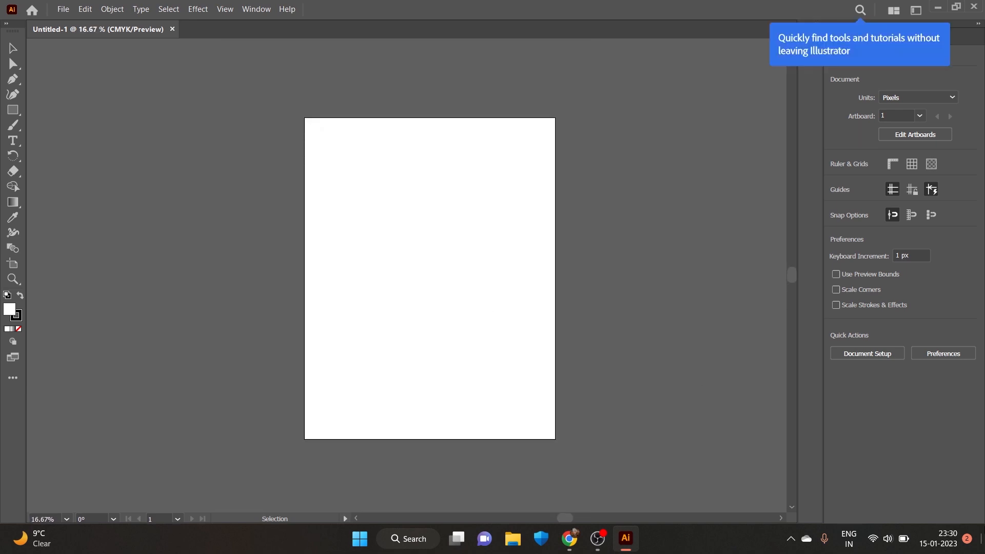
click(977, 535)
click(29, 97)
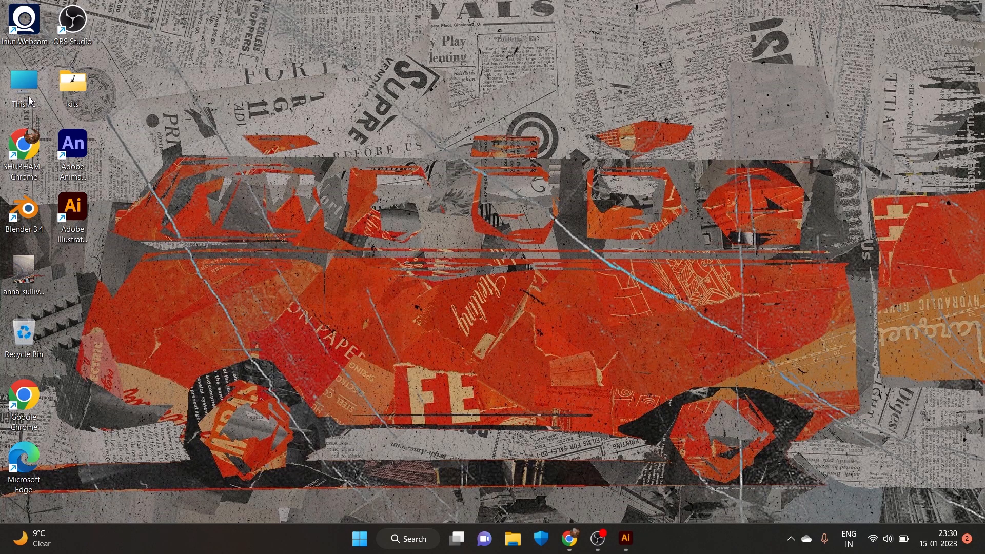
click(60, 100)
double_click(78, 89)
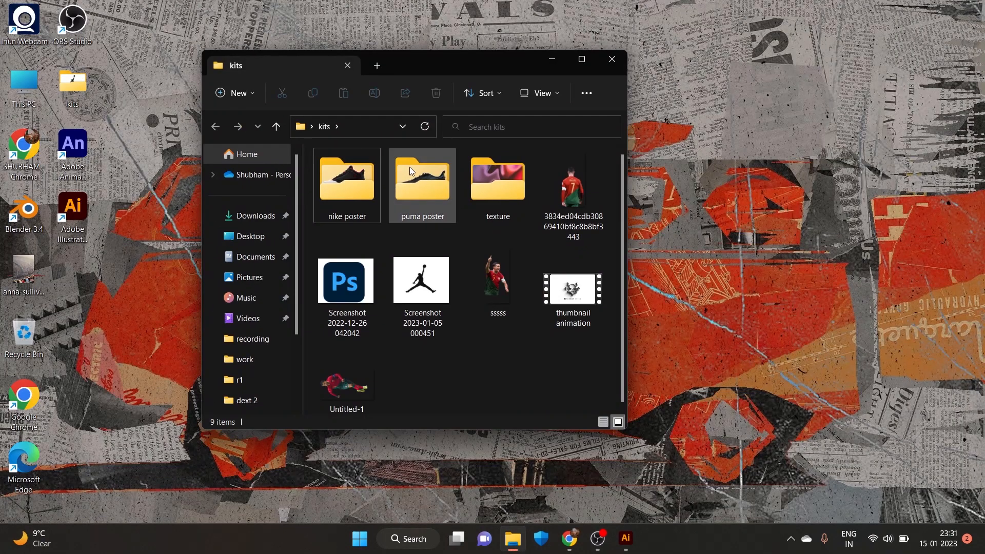
Step: Place the black Nike swoosh image from the nike poster folder at the centre of the artboard
double_click(344, 185)
drag(428, 279, 525, 311)
key(ctrl+minus)
key(ctrl+minus)
key(ctrl+minus)
key(ctrl+minus)
key(ctrl+minus)
scroll(427, 298, up, 8)
scroll(348, 284, down, 3)
scroll(428, 319, up, 2)
mouse_move(430, 297)
mouse_down()
mouse_move(431, 280)
mouse_move(430, 290)
mouse_up()
scroll(433, 303, down, 3)
click(492, 234)
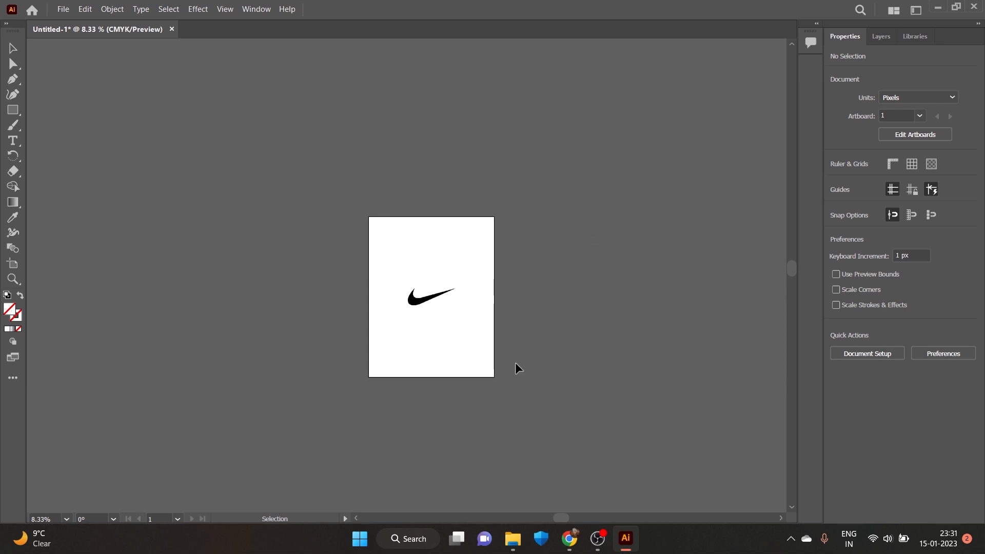
mouse_move(627, 547)
click(597, 538)
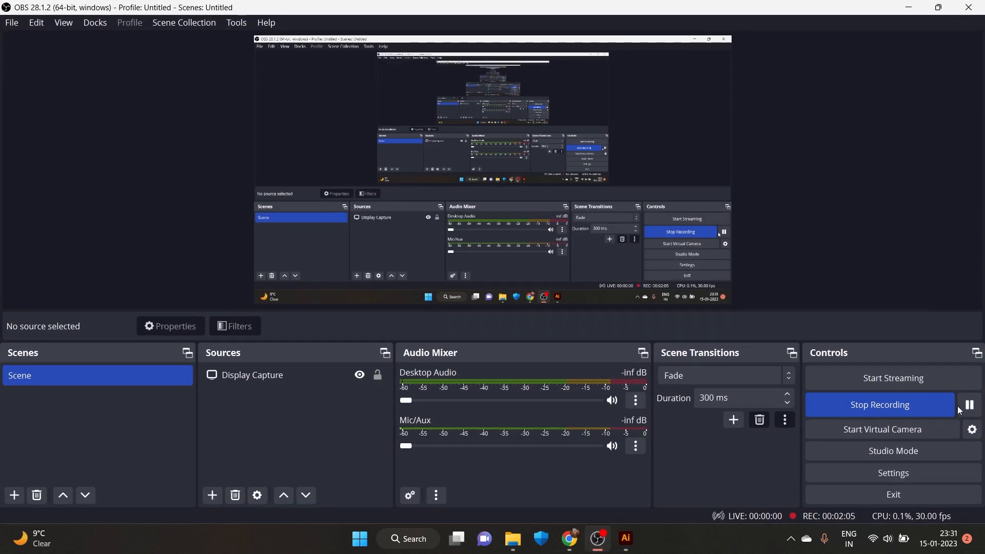
click(625, 538)
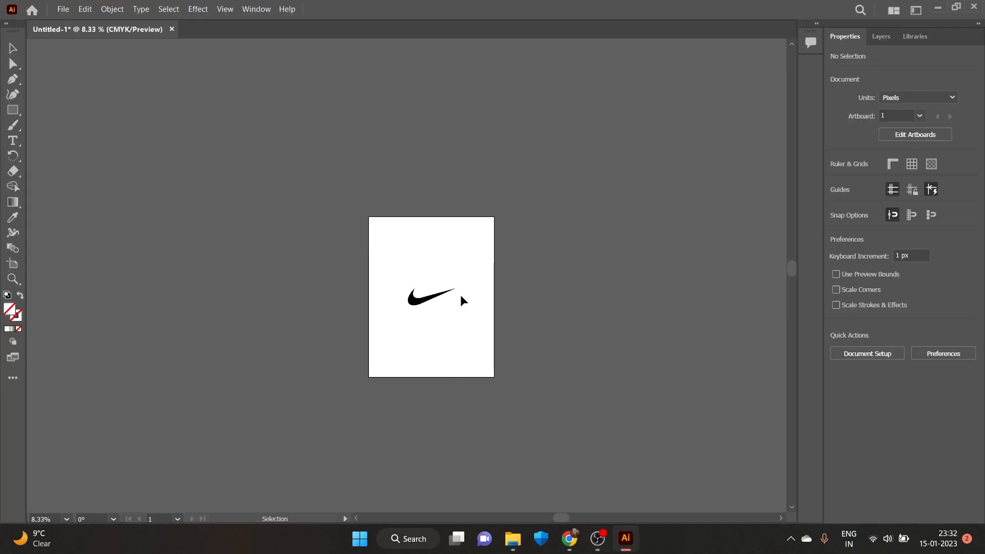
Step: Open the 3D and Materials settings for the placed swoosh and try to apply the Inflate type
click(417, 299)
click(256, 9)
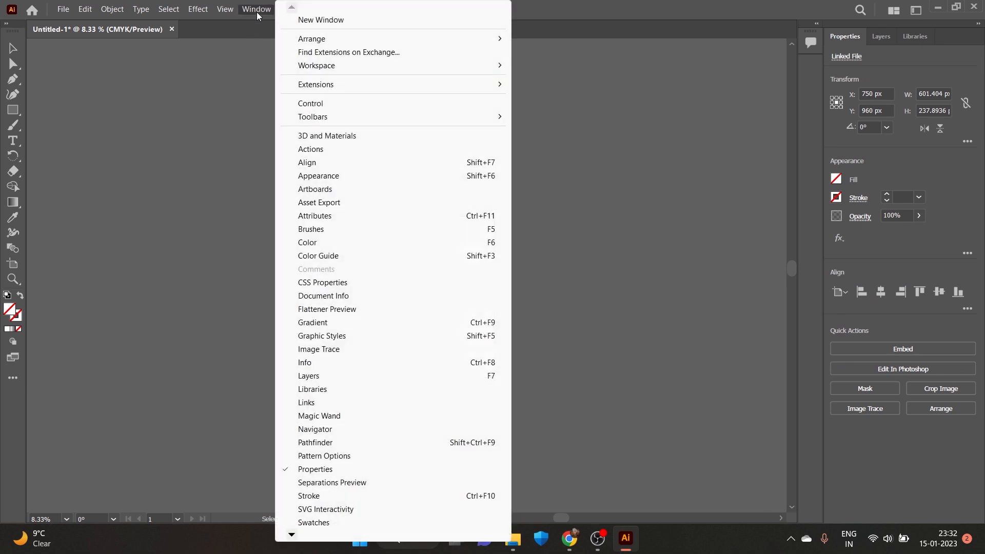
click(366, 137)
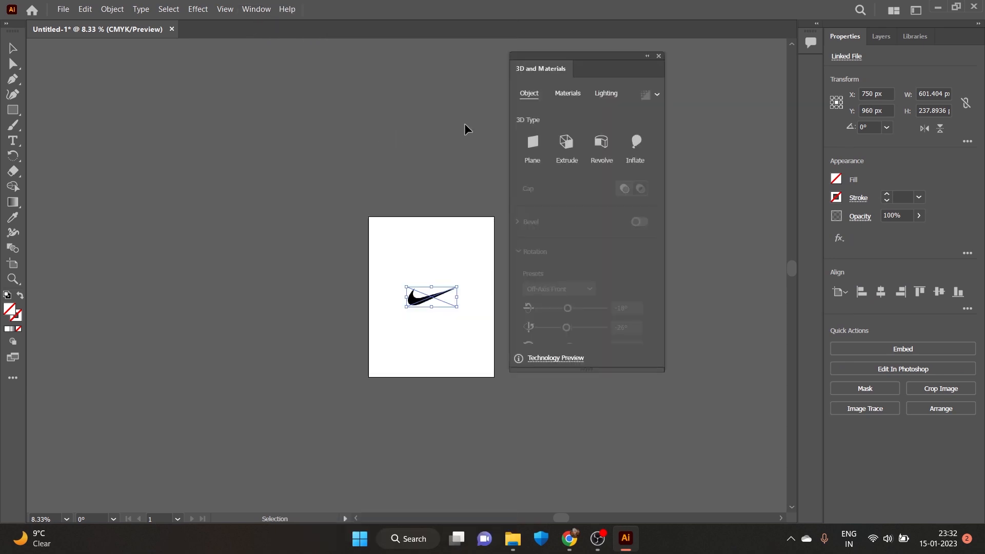
drag(598, 66, 697, 87)
click(736, 164)
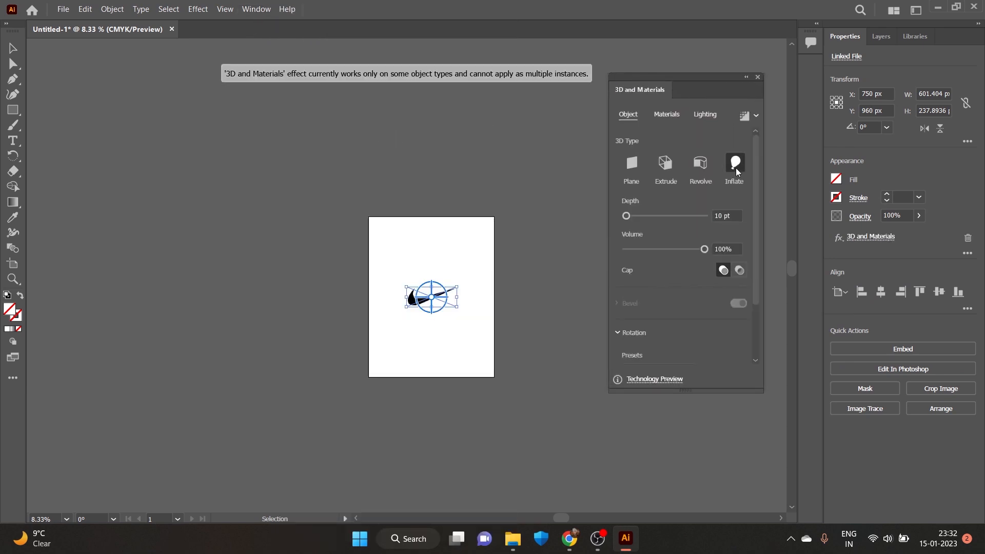
Step: Try the Isometric Right rotation preset on the placed swoosh image
scroll(420, 315, up, 3)
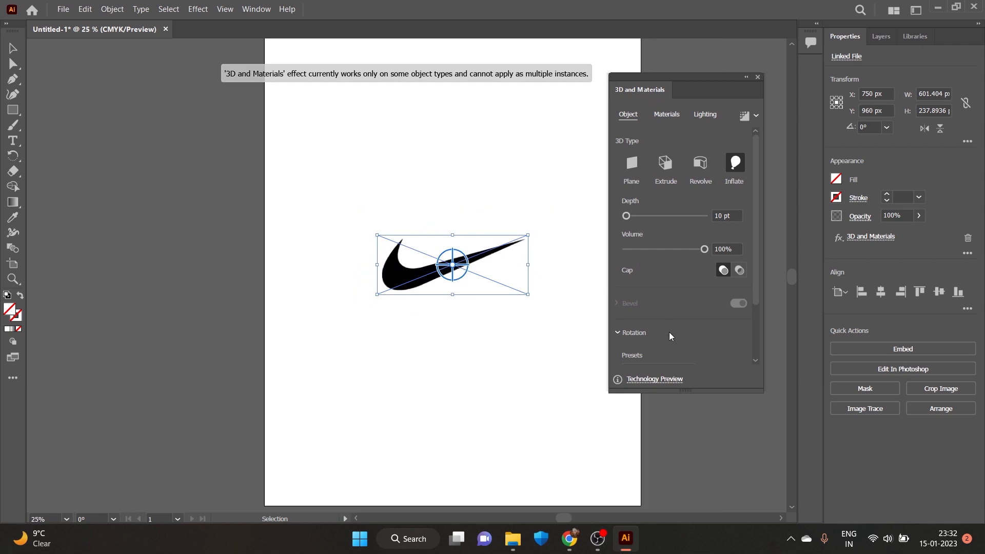
scroll(669, 332, down, 3)
click(681, 302)
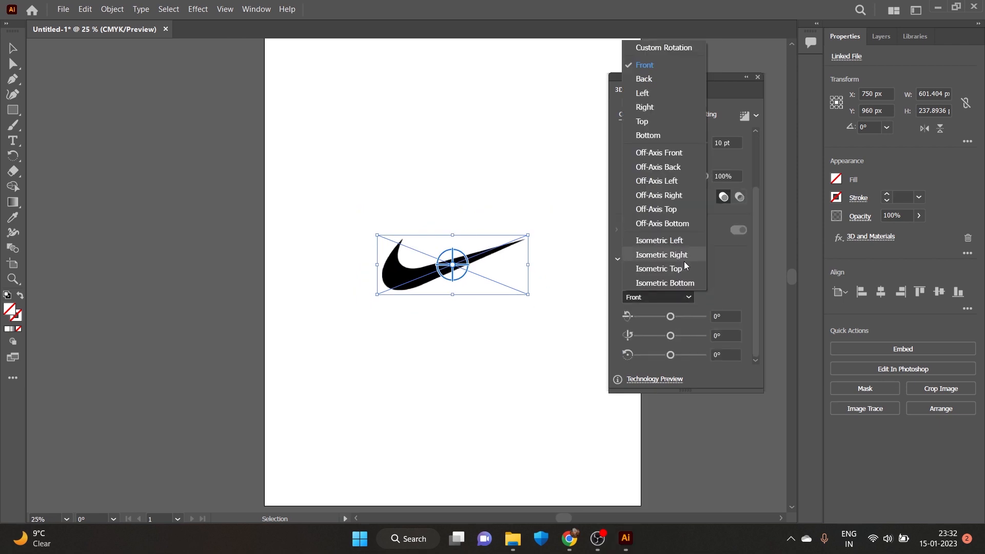
click(684, 259)
click(597, 538)
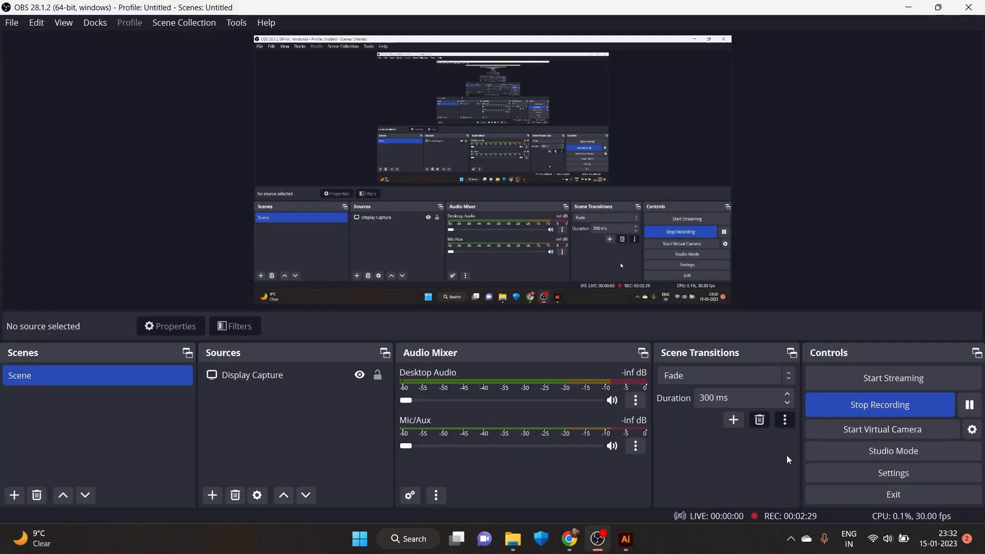
click(970, 406)
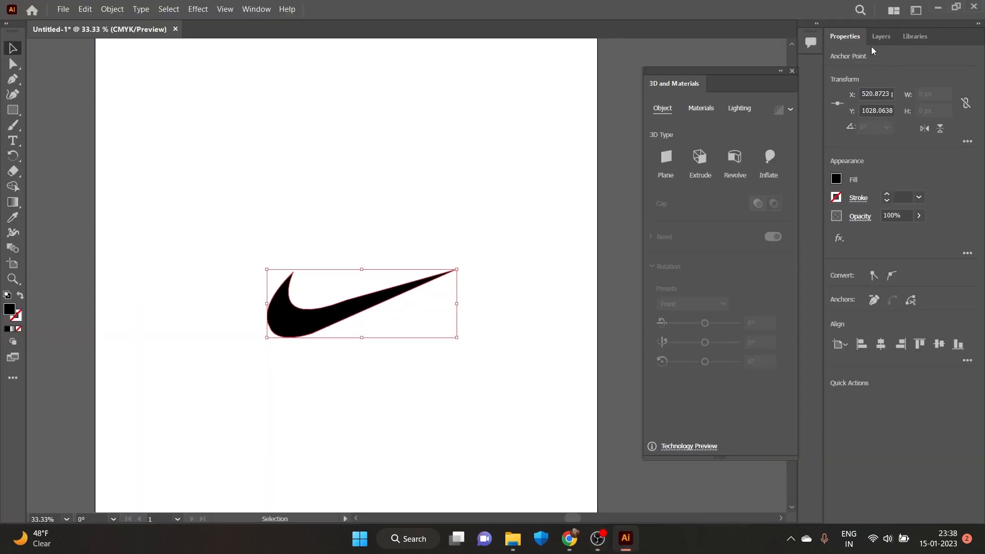
Step: Delete the hidden Layer 1, leaving only the layer with the vector swoosh
click(879, 36)
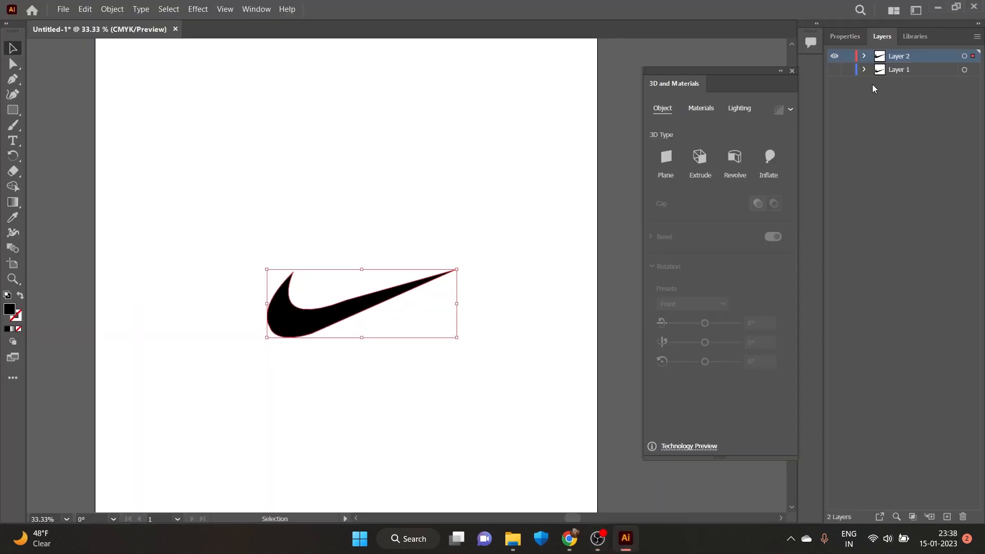
click(909, 69)
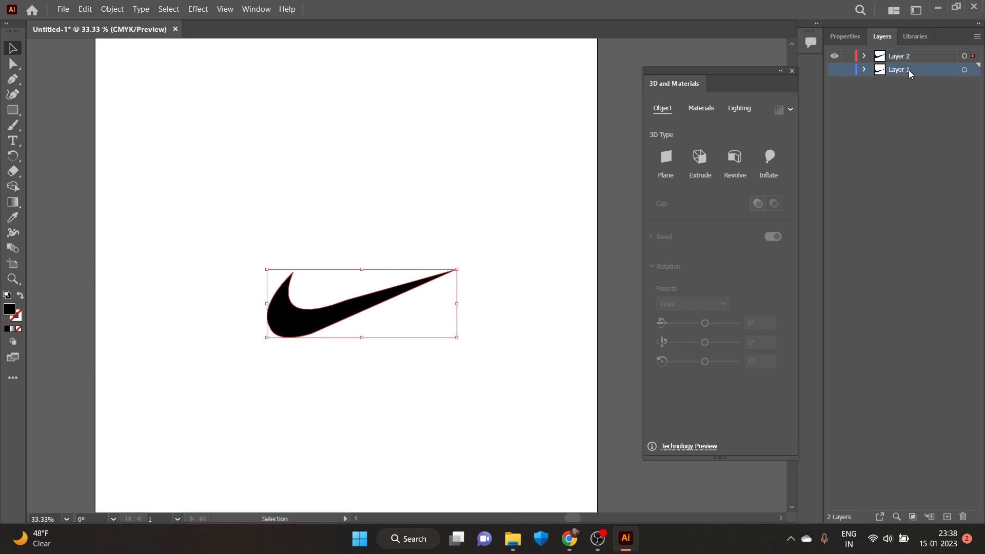
click(962, 516)
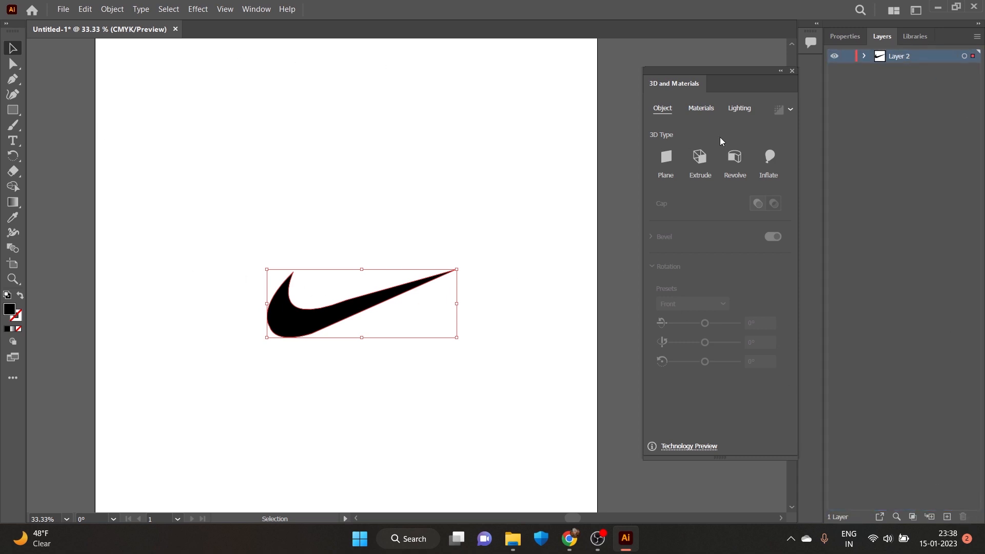
Step: Inflate the vector swoosh in 3D and apply the Top rotation preset
click(770, 169)
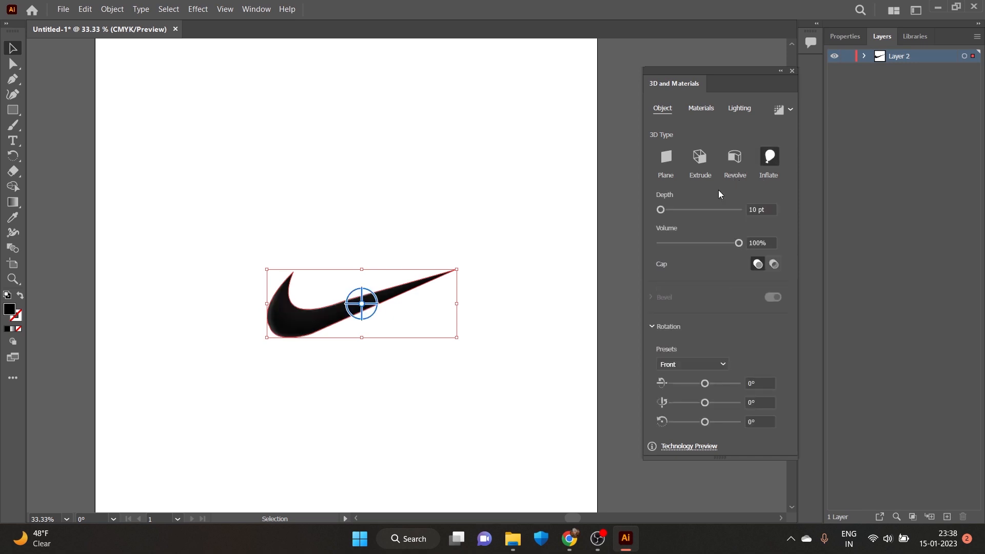
click(724, 363)
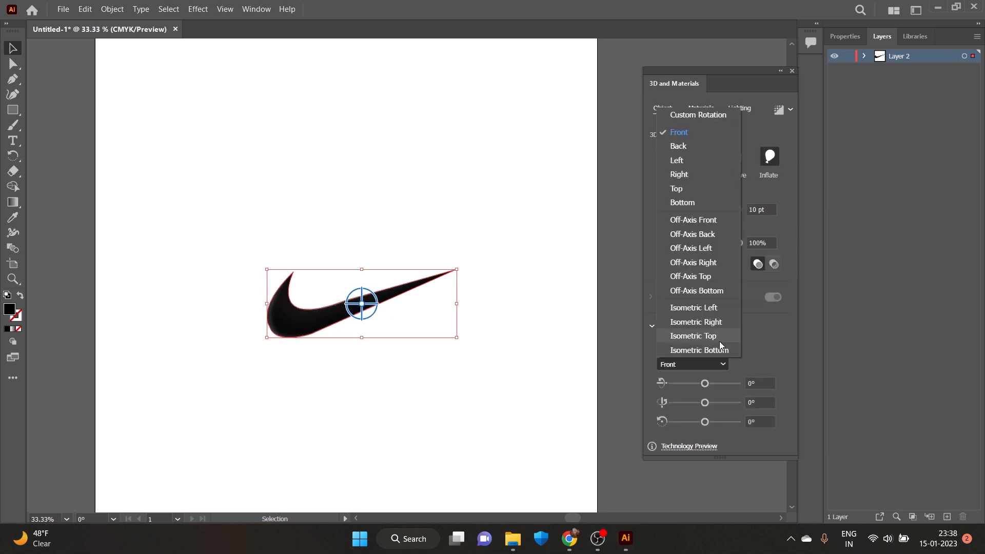
click(704, 190)
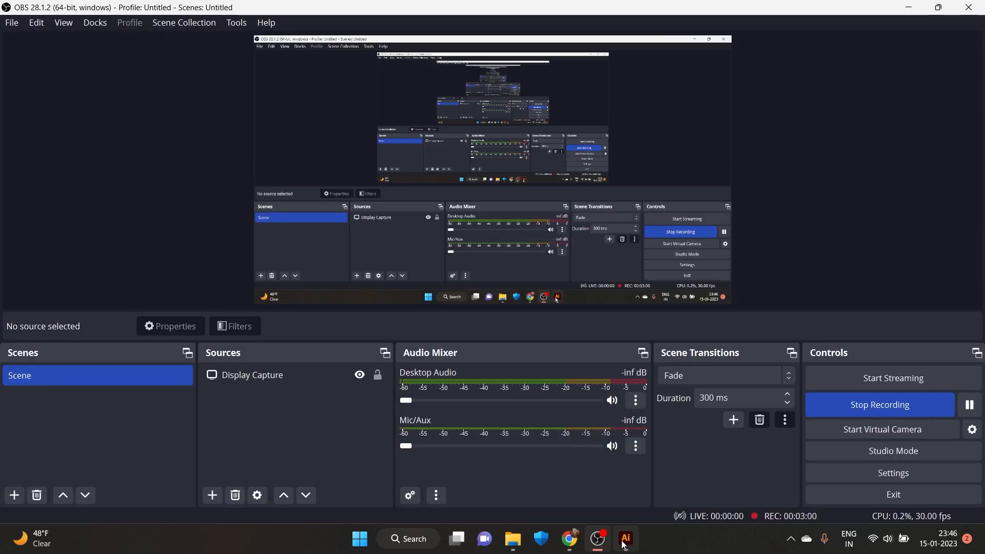
Step: Switch to Illustrator, inflate the vector swoosh with a custom rotation of 45°, 73° and 8°, and shift it slightly left and down
mouse_move(574, 546)
click(626, 538)
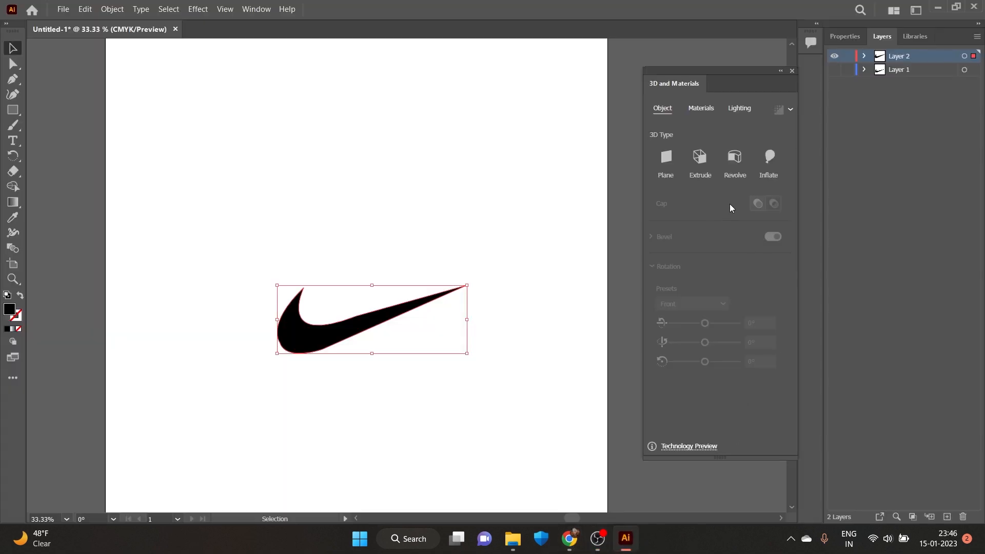
click(774, 161)
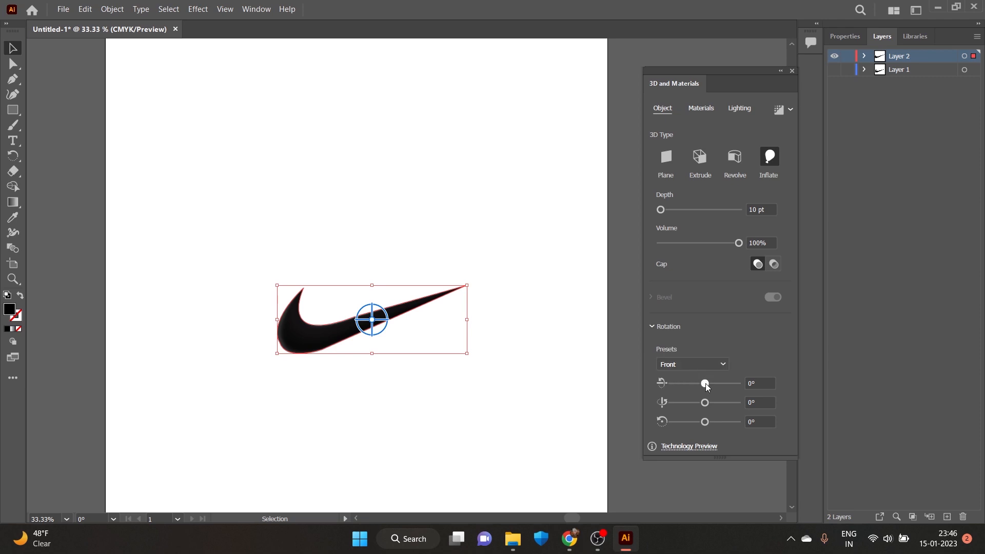
drag(705, 384, 709, 428)
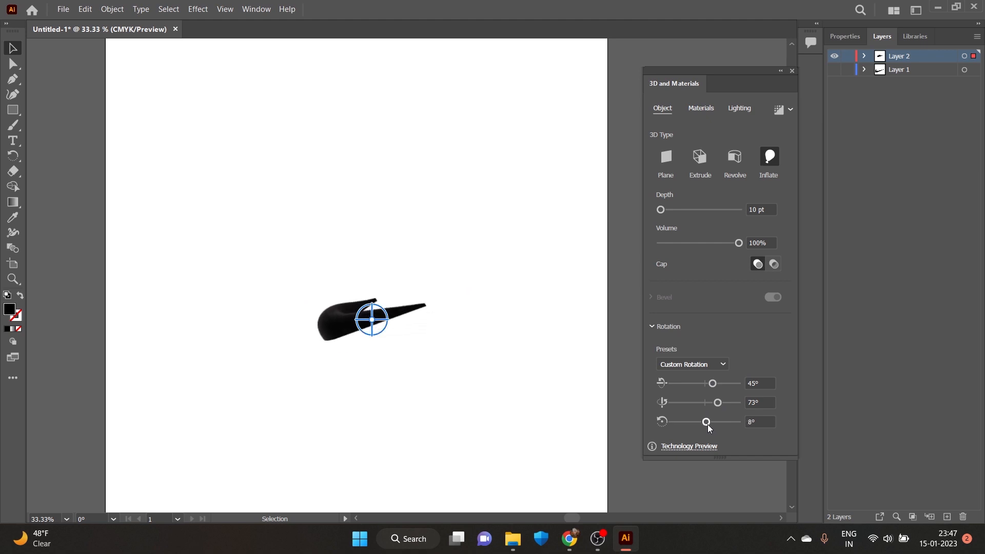
drag(404, 318, 383, 327)
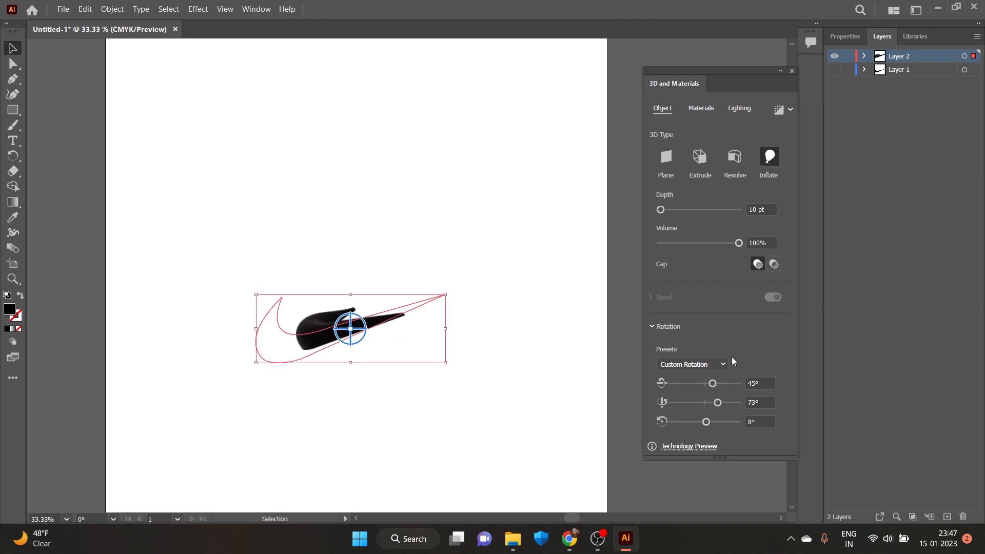
Step: Try the Isometric Left preset on the swoosh and rotate it freely to about 157°, -157° and 175°
click(720, 363)
click(708, 315)
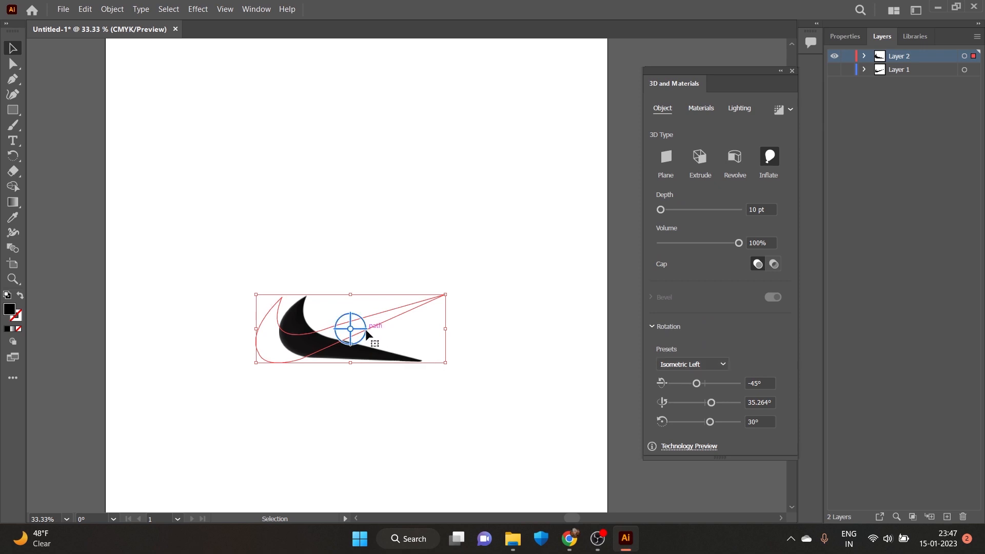
mouse_move(359, 334)
mouse_down()
mouse_move(368, 334)
mouse_move(352, 313)
mouse_move(325, 318)
mouse_move(326, 331)
mouse_move(369, 332)
mouse_up()
Step: Try the Off-Axis Right, Off-Axis Left and Off-Axis Back rotation presets on the inflated swoosh
click(690, 364)
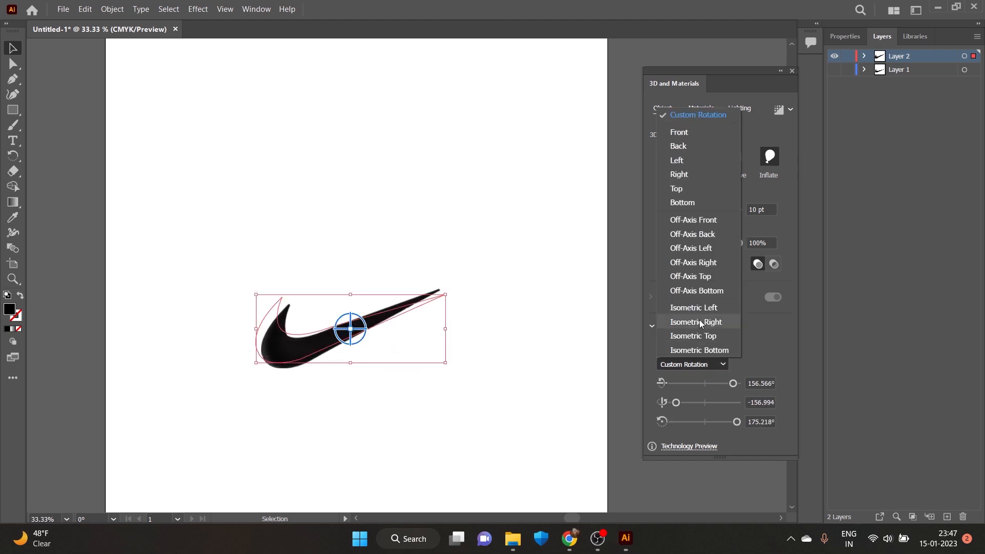
click(712, 263)
click(700, 365)
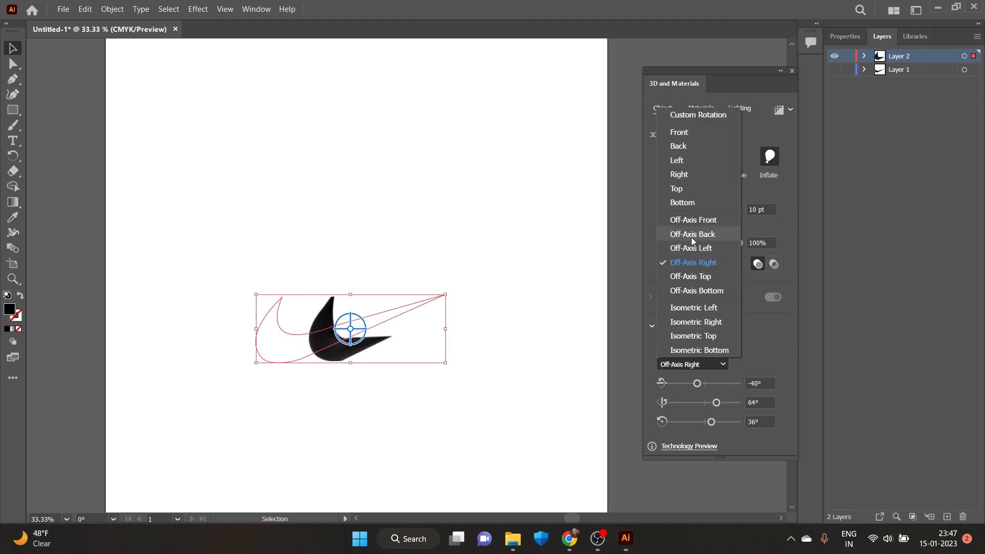
click(691, 248)
click(703, 364)
click(697, 236)
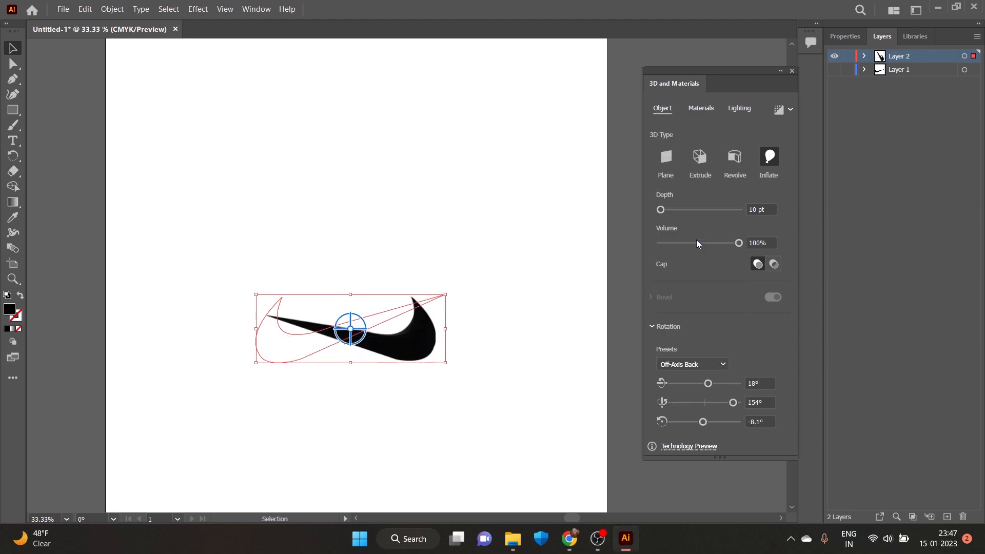
Step: Apply the Off-Axis Bottom preset, rotate the swoosh freely to about 88°, 68° and -24°, and deselect it
click(707, 362)
click(704, 295)
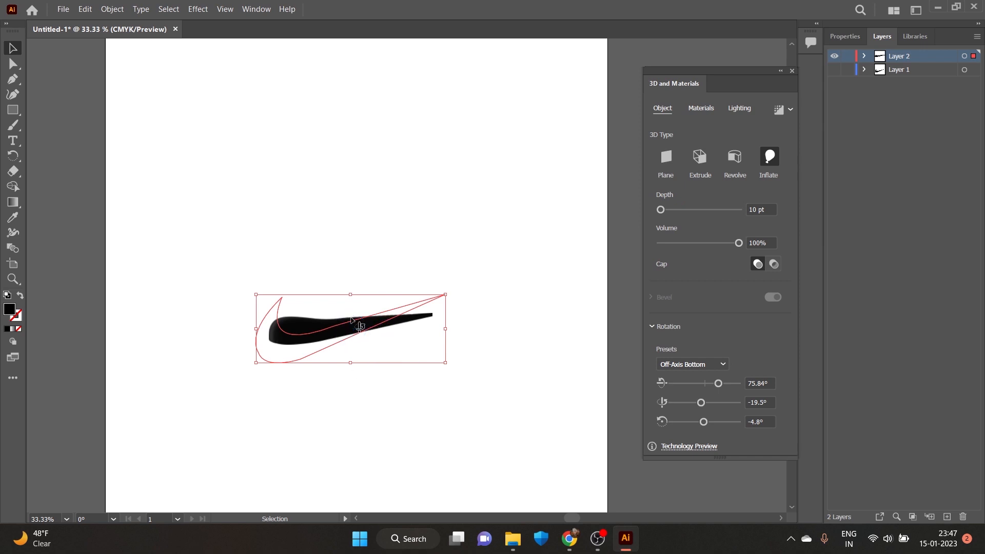
drag(351, 318, 366, 340)
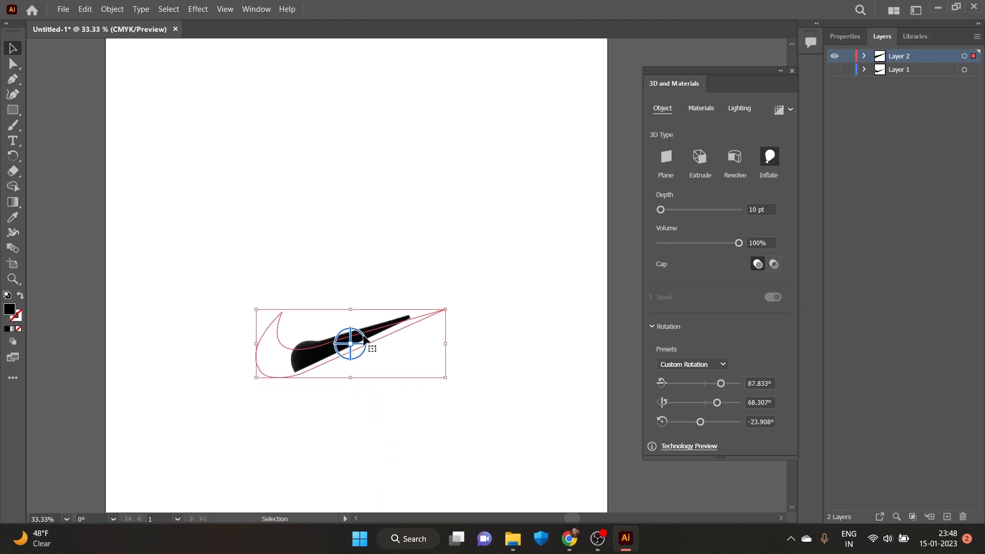
click(468, 328)
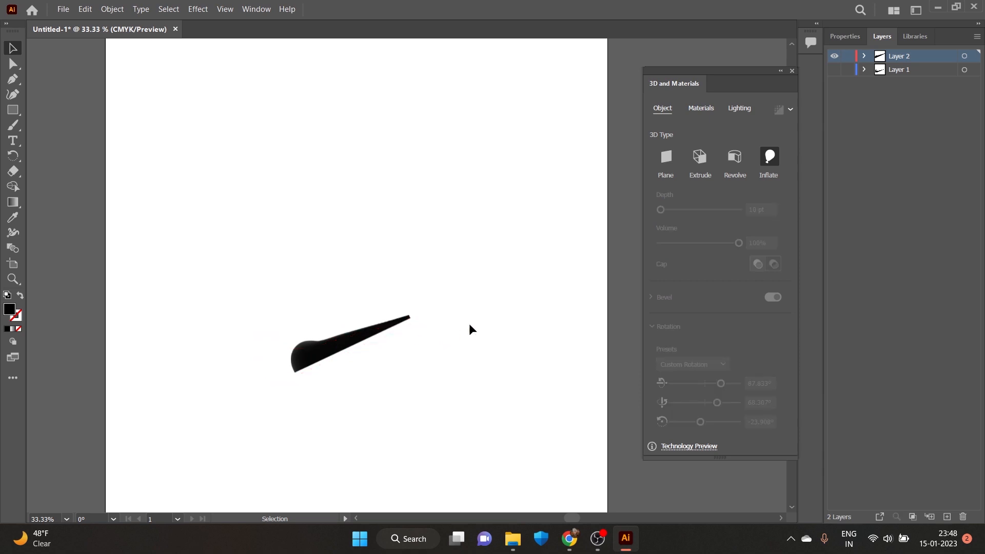
Step: Rotate the swoosh's bounding box counterclockwise and adjust its 3D rotation to about 4° on X, 49° on Y and 50° on Z
click(418, 324)
drag(452, 307, 374, 280)
drag(344, 338, 382, 363)
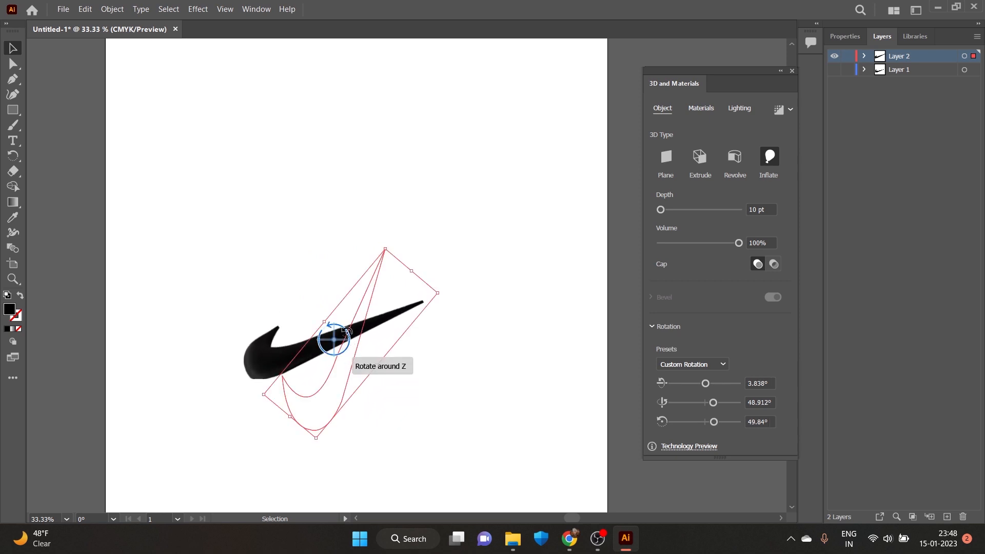
Step: Adjust the swoosh's 3D rotation to about 41° on X, 22° on Y and 24° on Z and rotate its bounding box clockwise
drag(342, 332, 377, 349)
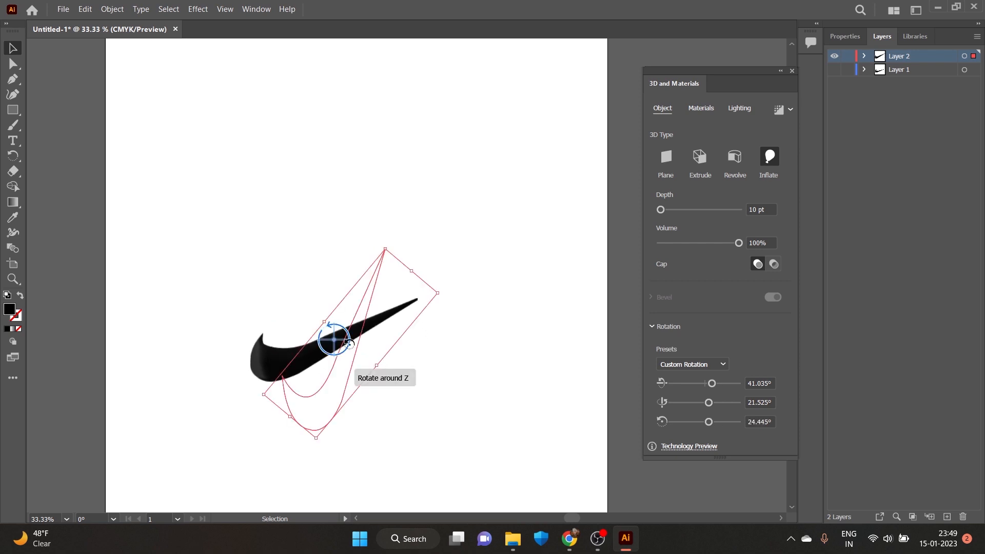
drag(441, 295, 414, 338)
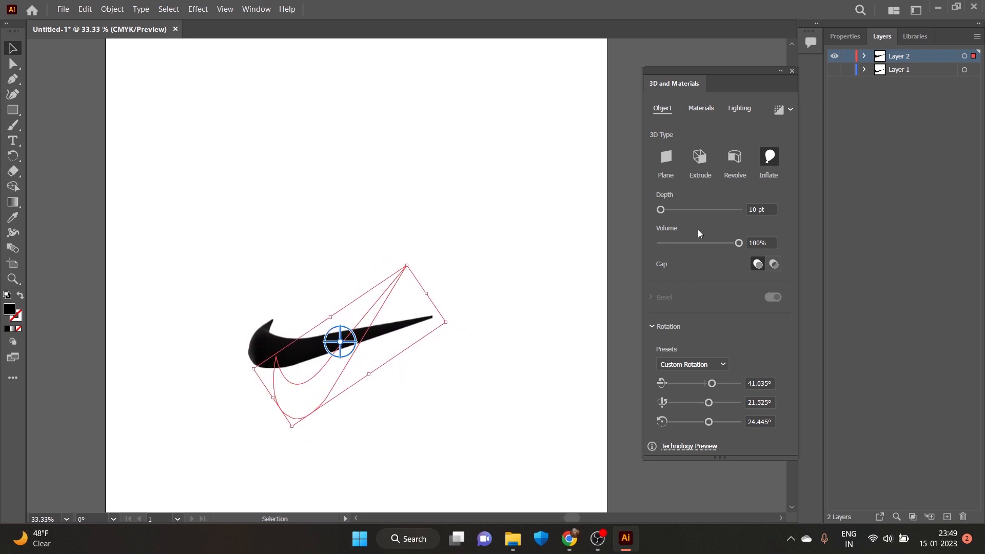
click(622, 543)
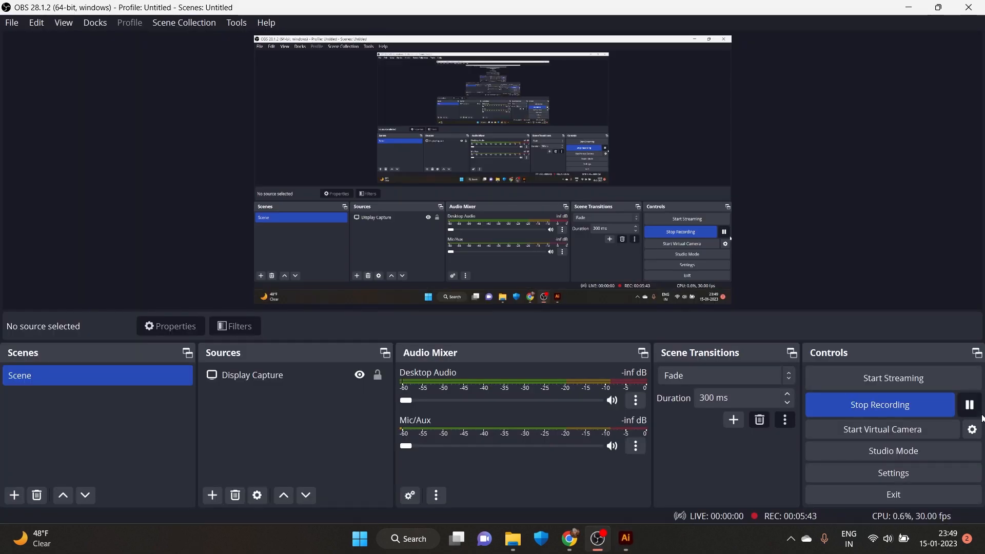
click(622, 546)
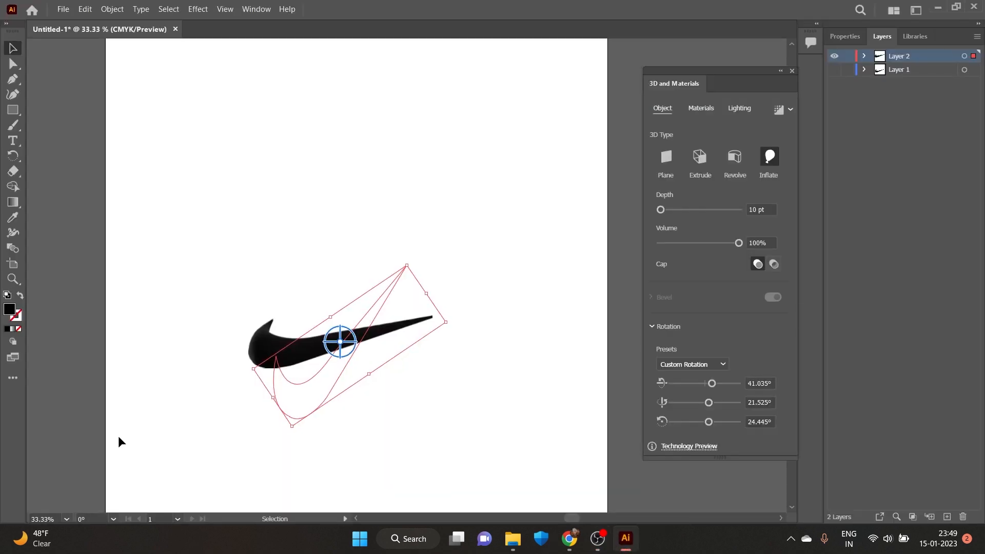
Step: Change the swoosh's fill color to orange-red FF4800
double_click(14, 315)
drag(510, 331, 509, 341)
drag(340, 325, 534, 156)
drag(447, 182, 499, 177)
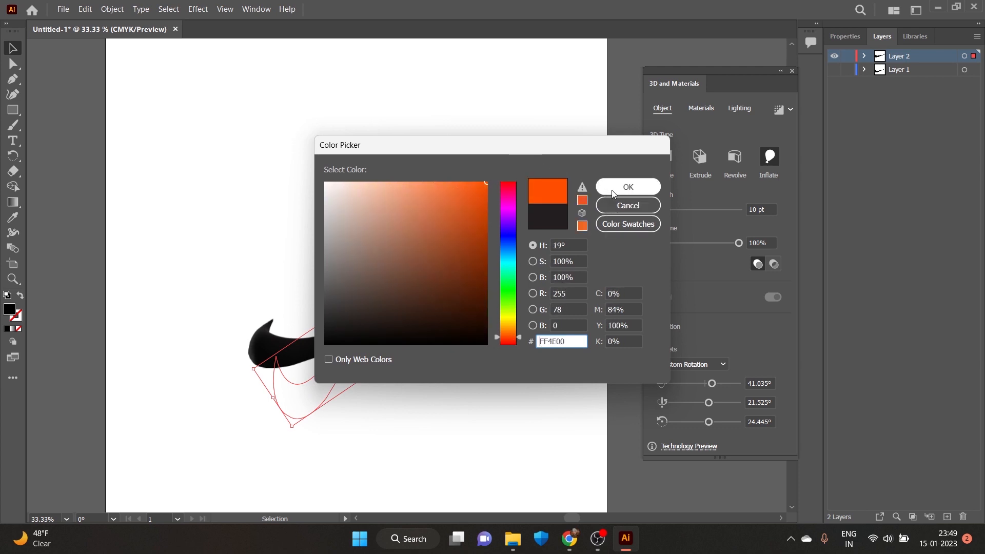
click(508, 334)
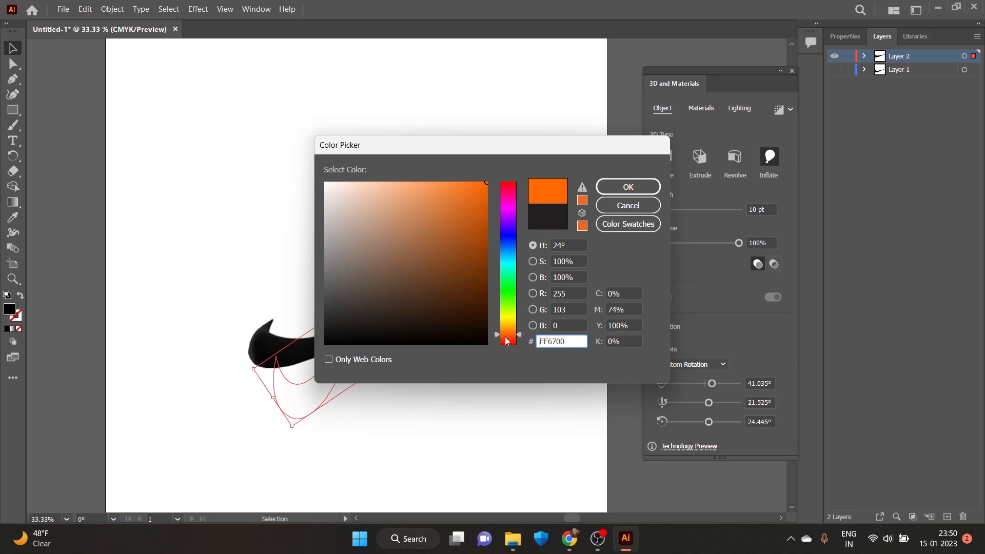
click(507, 337)
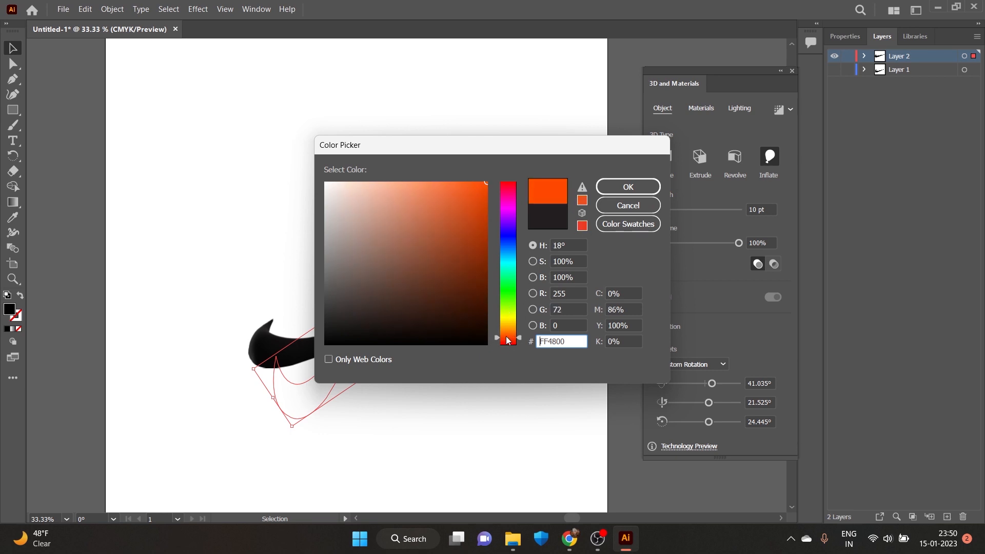
click(633, 192)
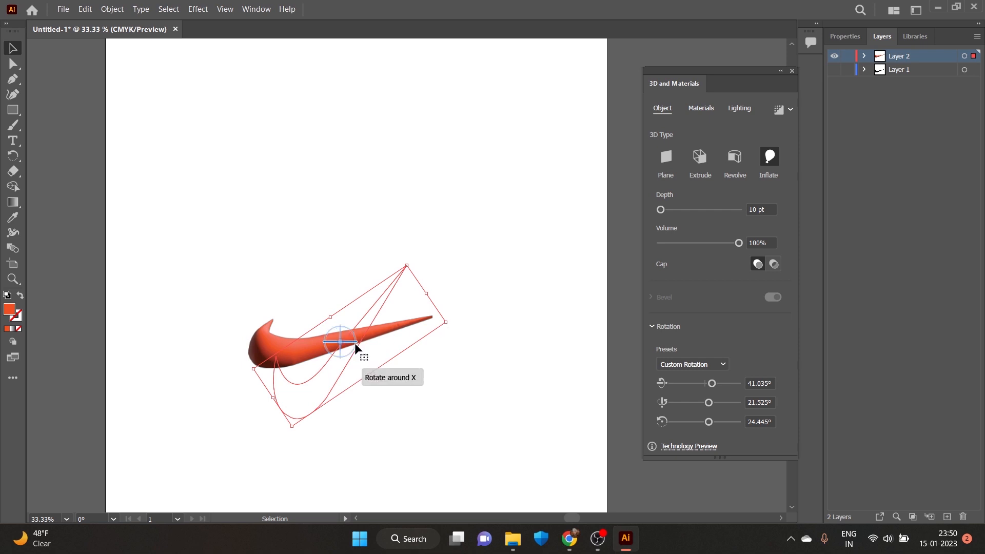
Step: Rotate the swoosh's bounding box counterclockwise and adjust its 3D rotation to about 37° on X, 19° on Y and 39° on Z
drag(361, 344, 388, 334)
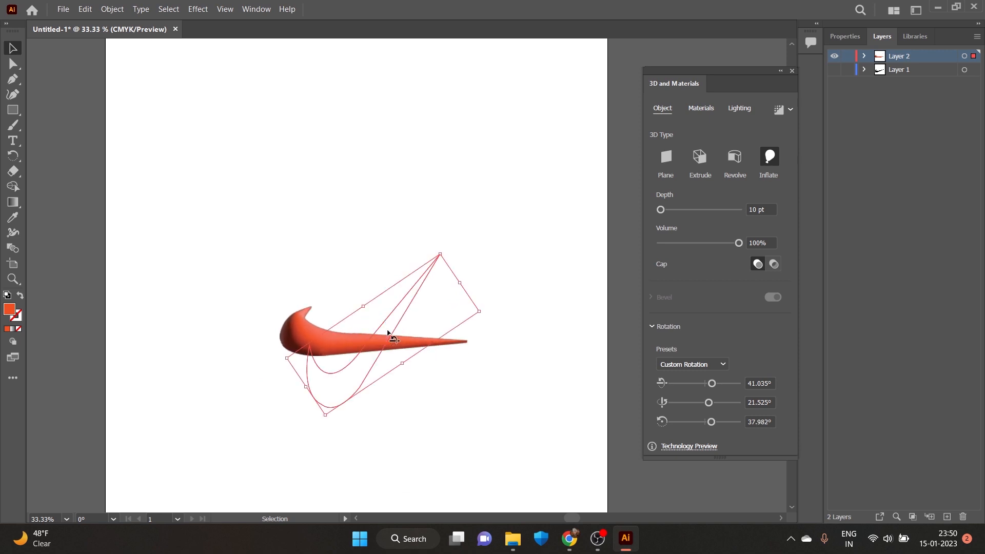
drag(485, 313, 444, 280)
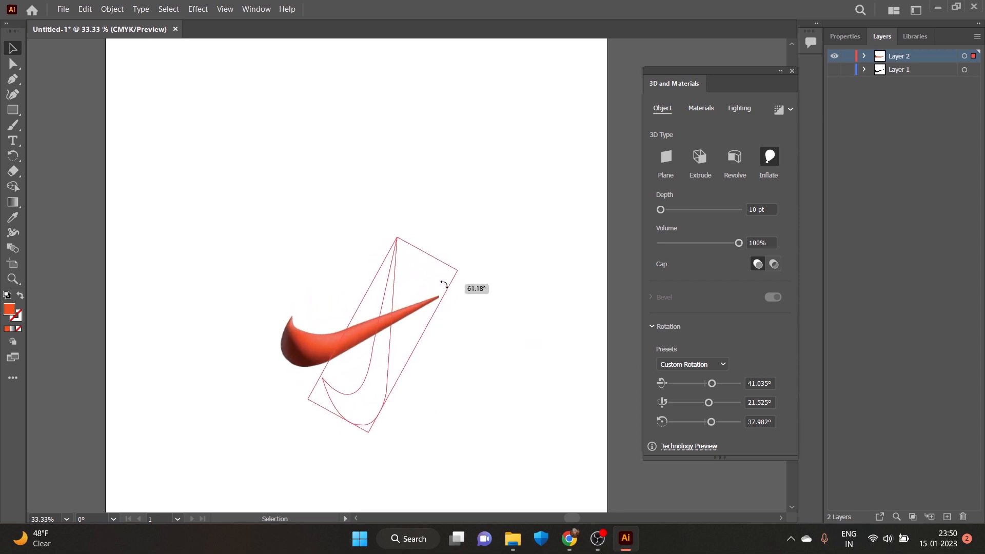
drag(371, 333, 376, 336)
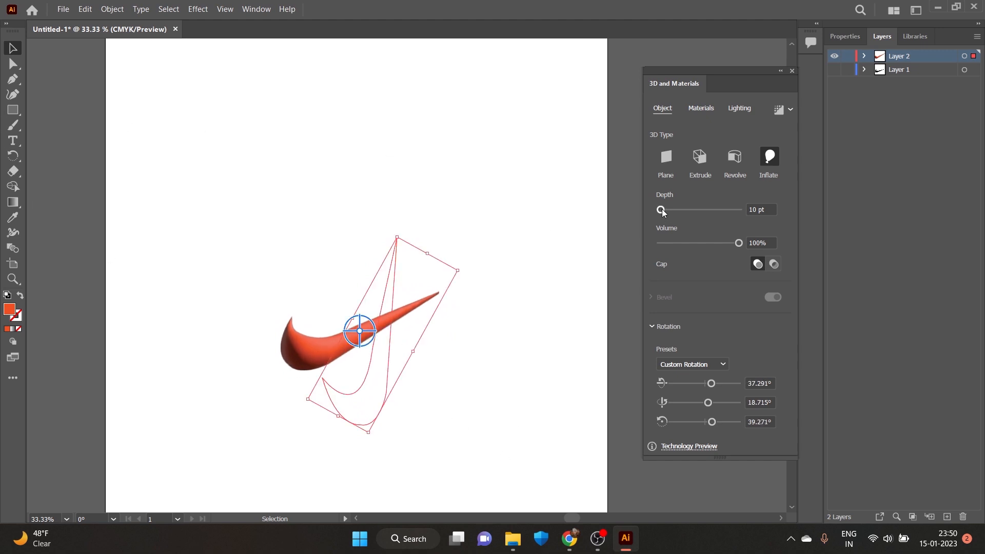
Step: Set the swoosh's inflate depth to 0 pt and its volume to 67%
drag(662, 210, 660, 210)
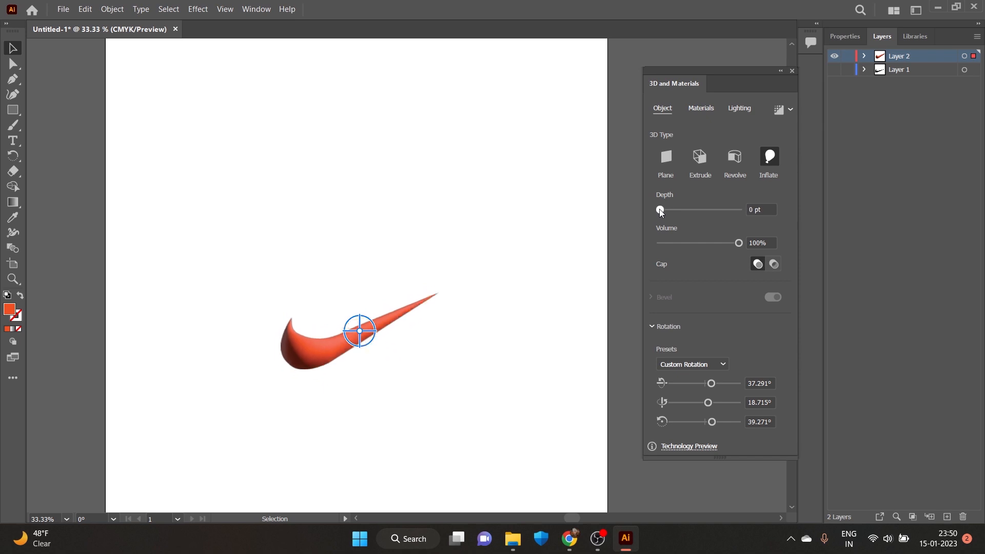
drag(736, 242, 697, 242)
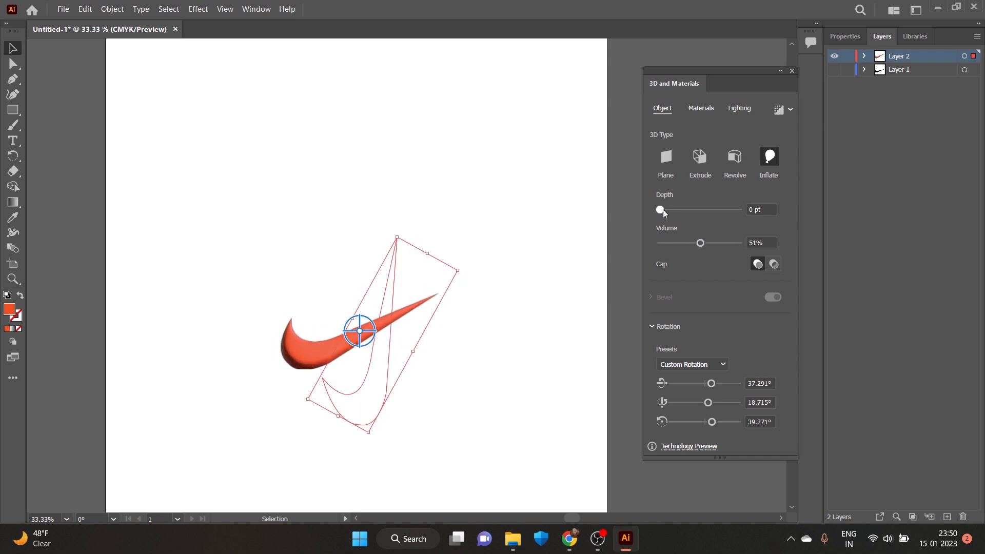
drag(663, 209, 662, 219)
mouse_move(702, 246)
mouse_down()
mouse_move(740, 243)
mouse_move(639, 255)
mouse_move(712, 244)
mouse_up()
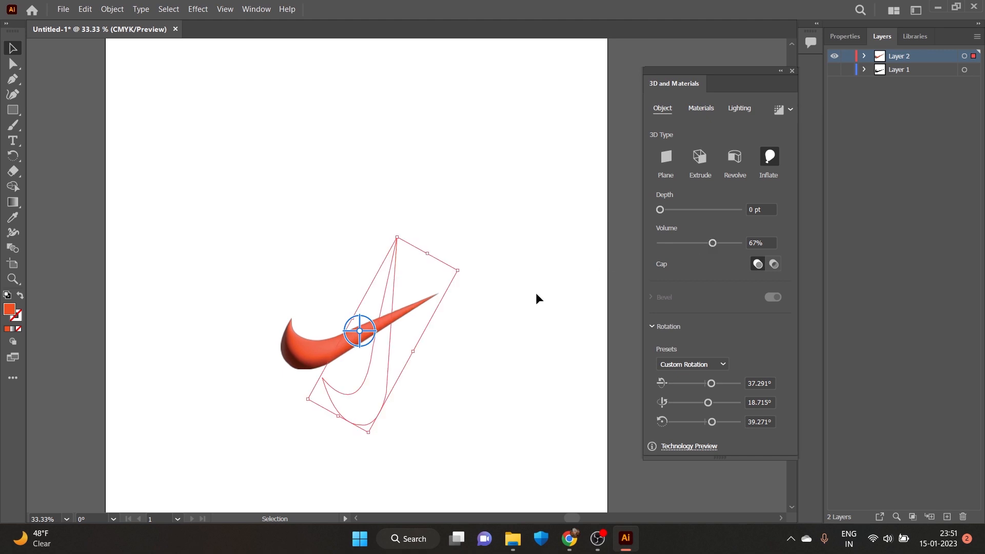
scroll(288, 296, down, 1)
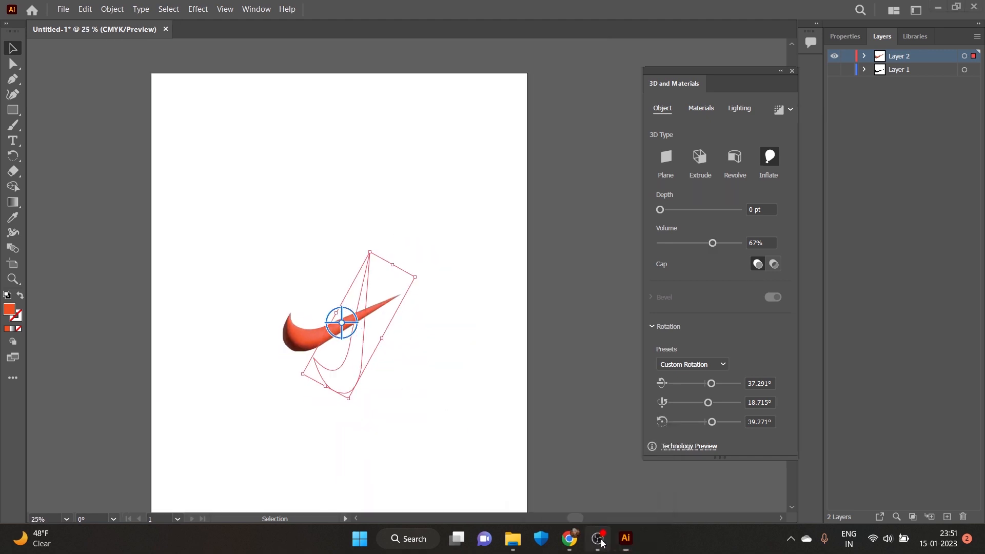
click(597, 539)
click(968, 405)
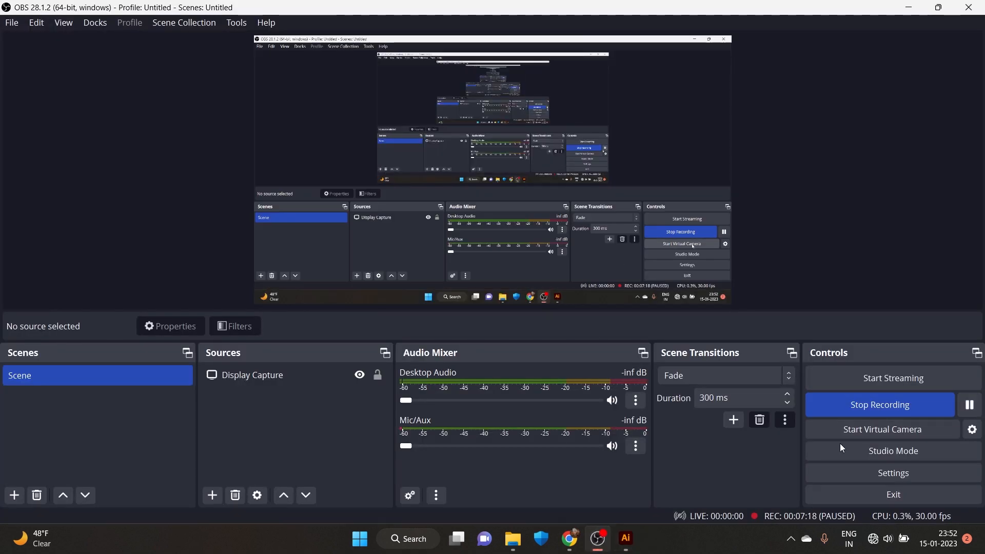
click(625, 539)
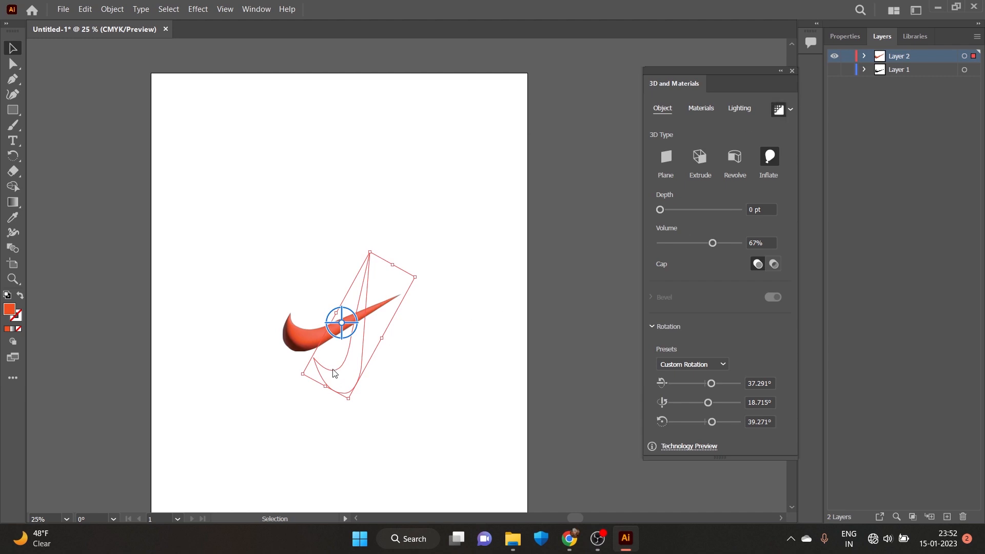
Step: Set the swoosh's inflate depth to 13 pt and try volumes of 75%, 82% and 73%
scroll(300, 349, up, 3)
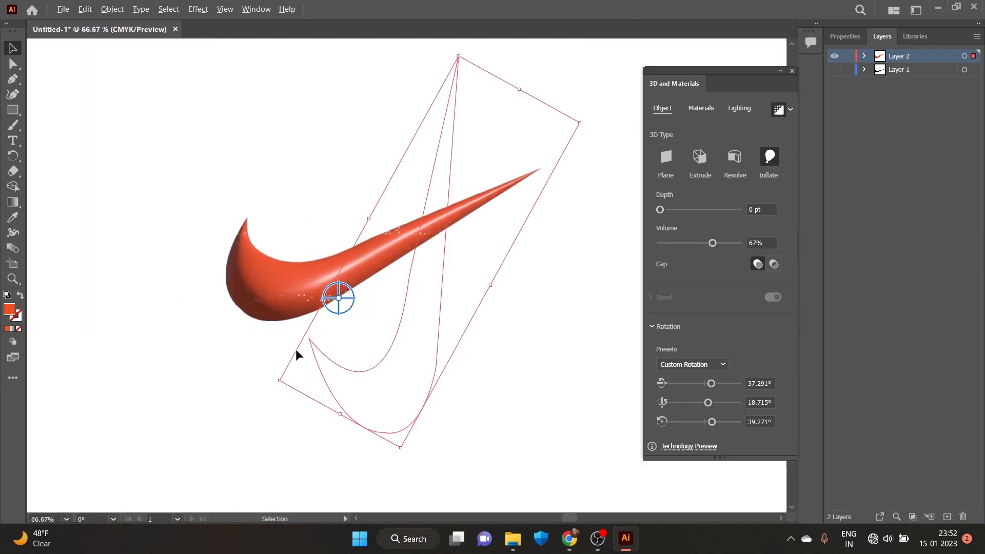
scroll(296, 344, down, 1)
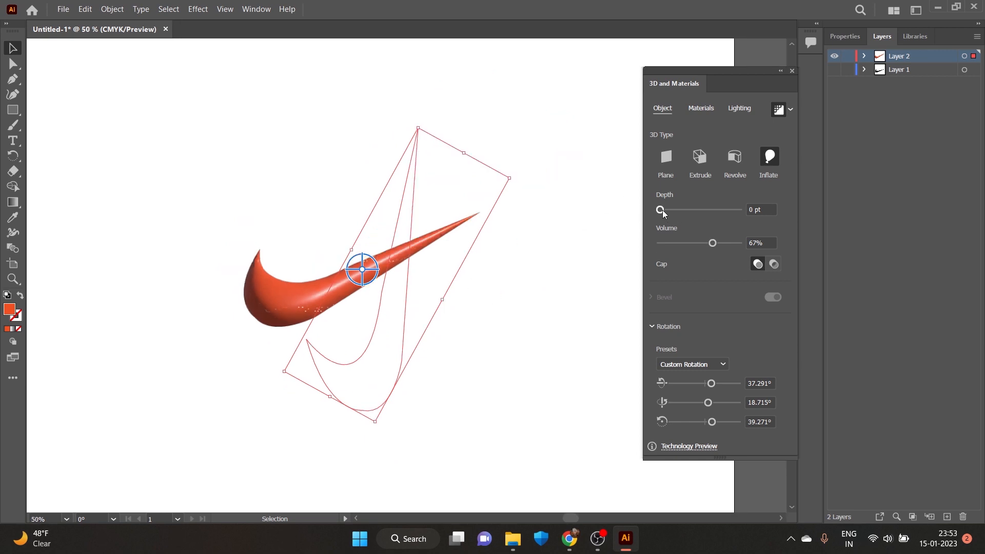
drag(660, 210, 662, 210)
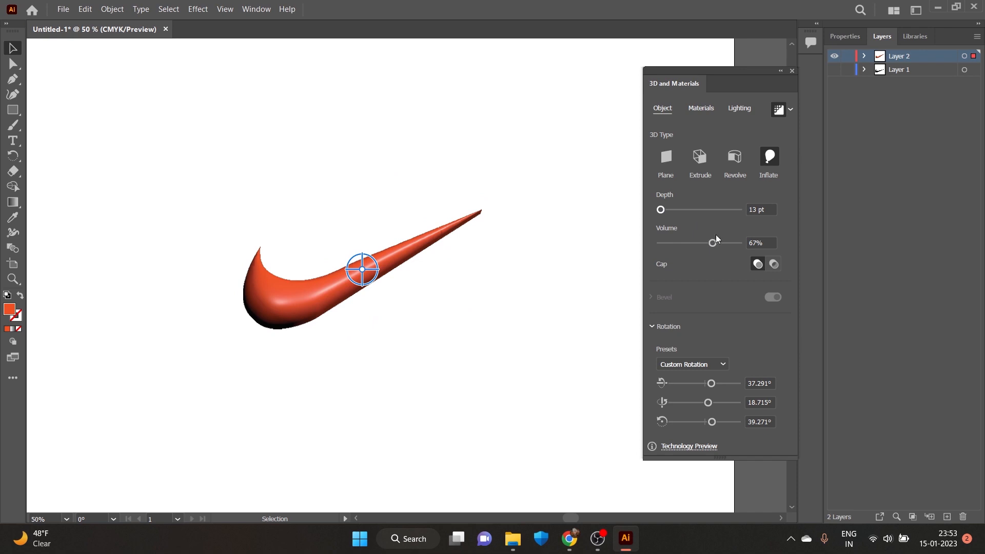
drag(714, 244, 719, 243)
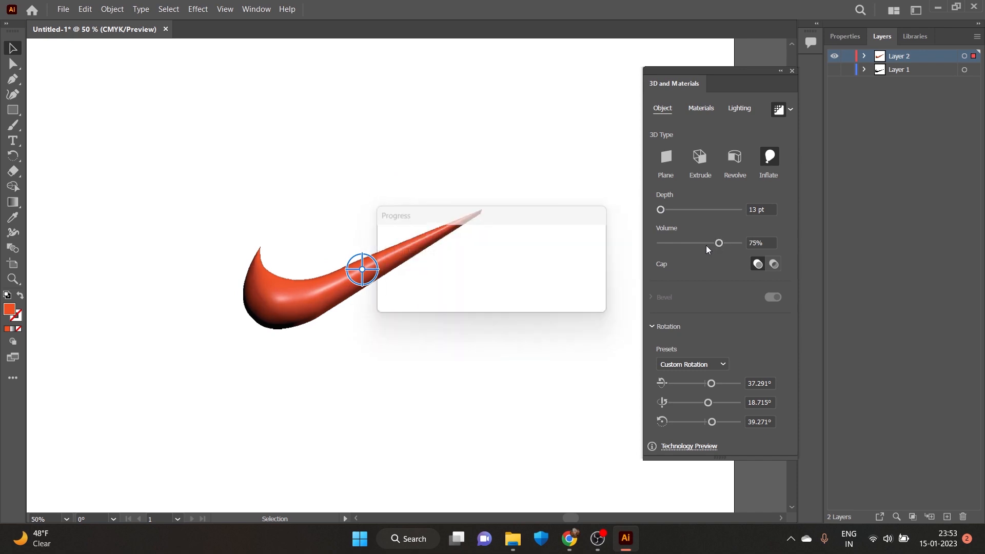
click(725, 242)
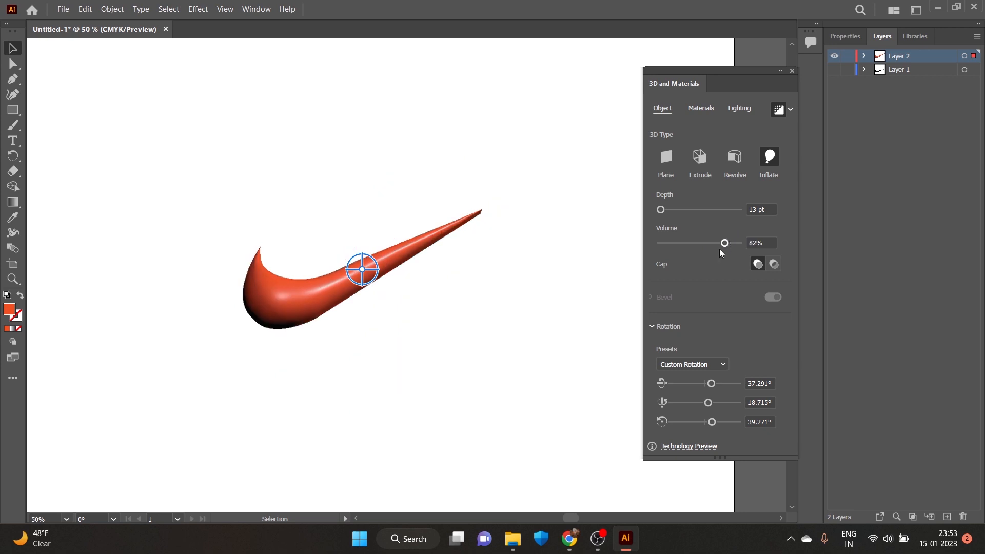
click(719, 243)
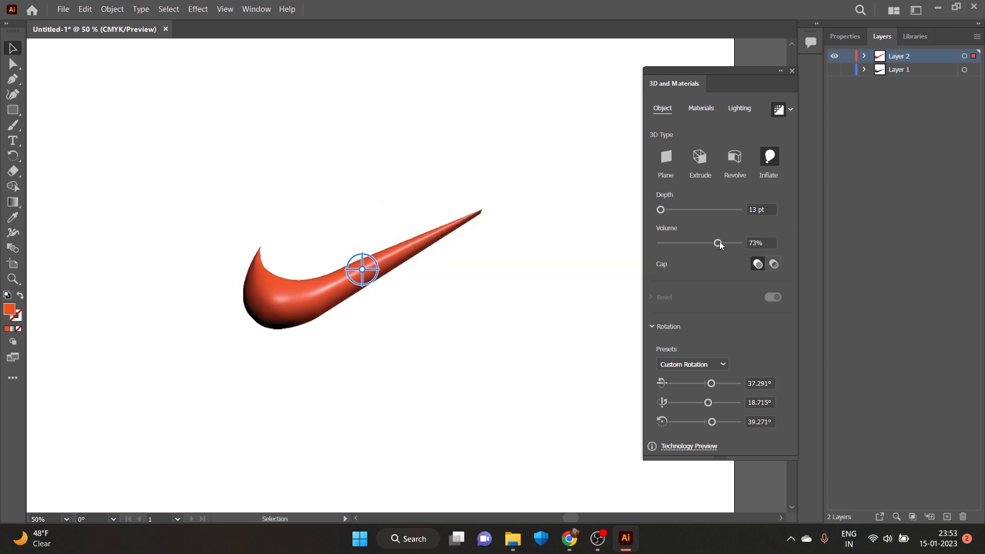
Step: Try a 42% volume with ray tracing off, turn ray tracing back on, and set the swoosh's volume to 68%
click(783, 109)
click(693, 242)
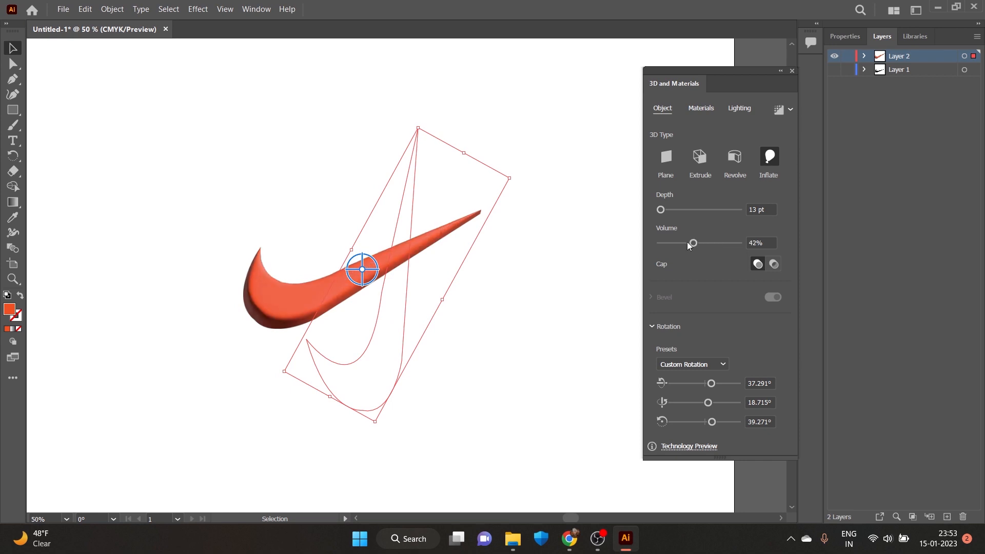
click(778, 109)
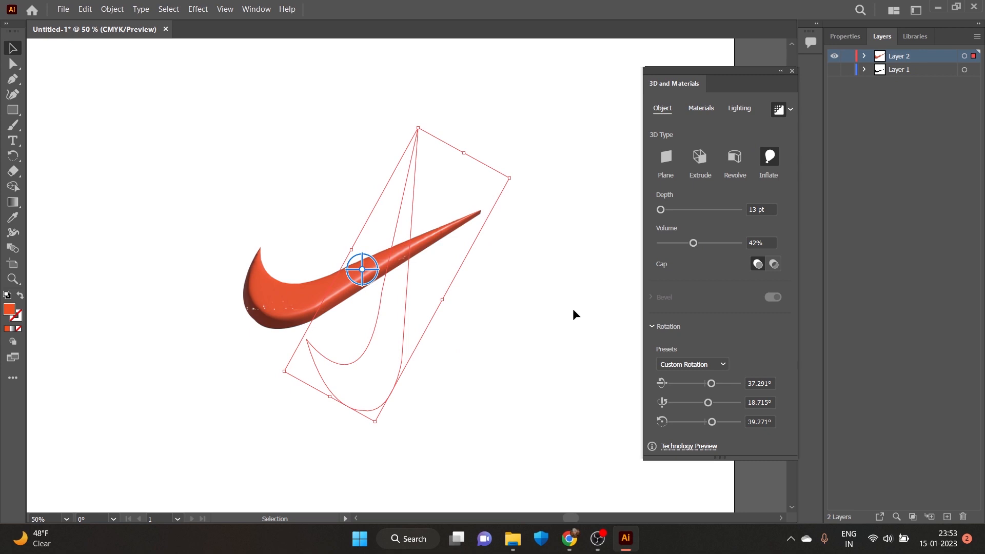
scroll(259, 322, up, 4)
scroll(258, 322, down, 5)
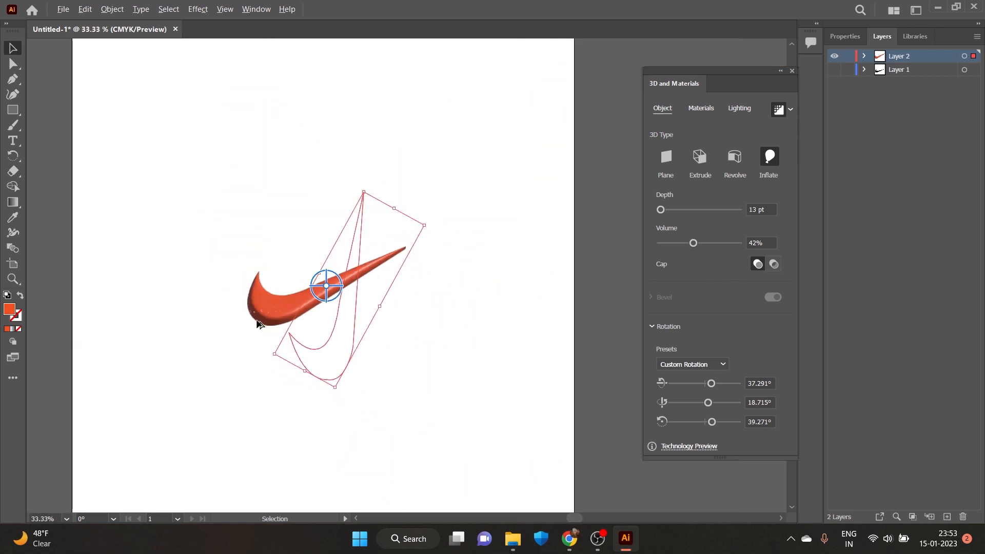
scroll(257, 322, up, 1)
click(713, 243)
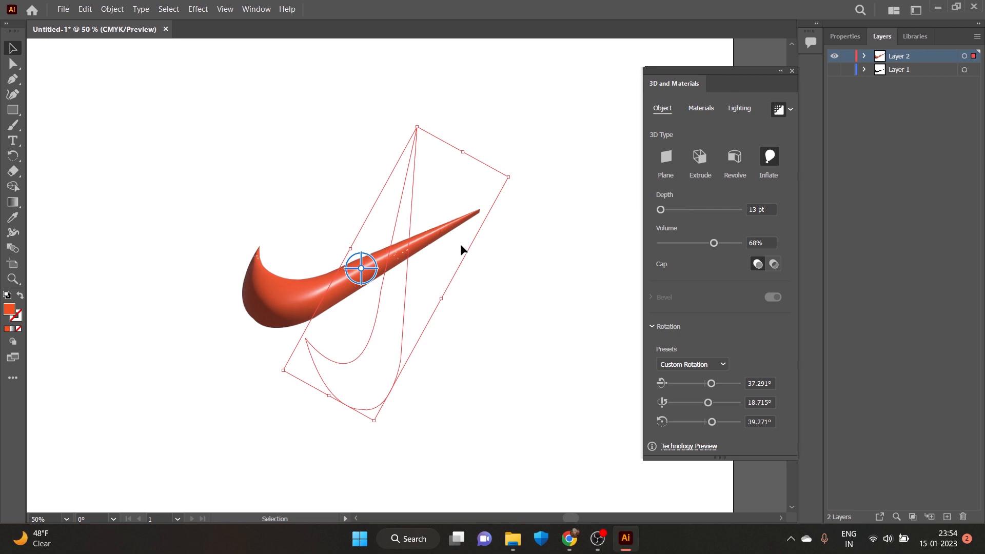
scroll(458, 245, down, 2)
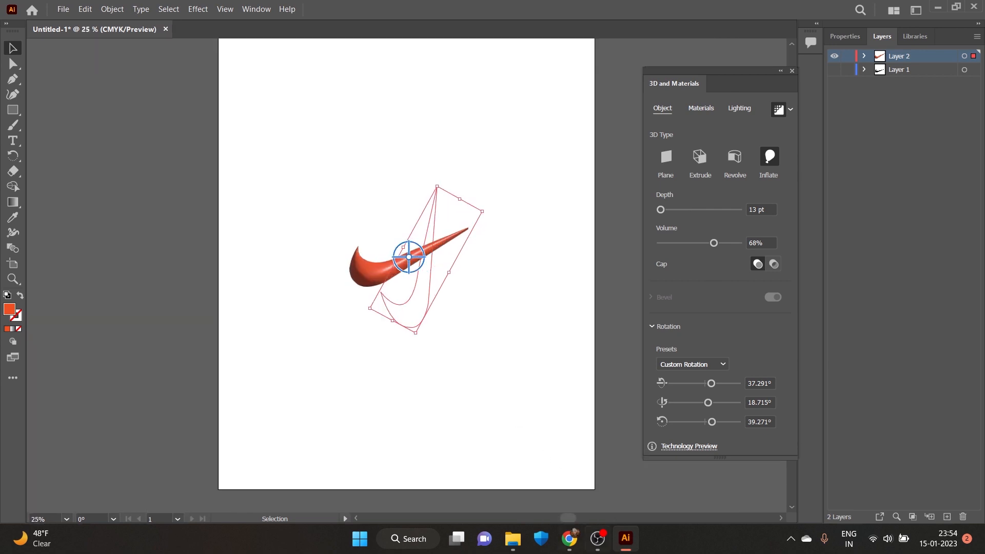
click(597, 539)
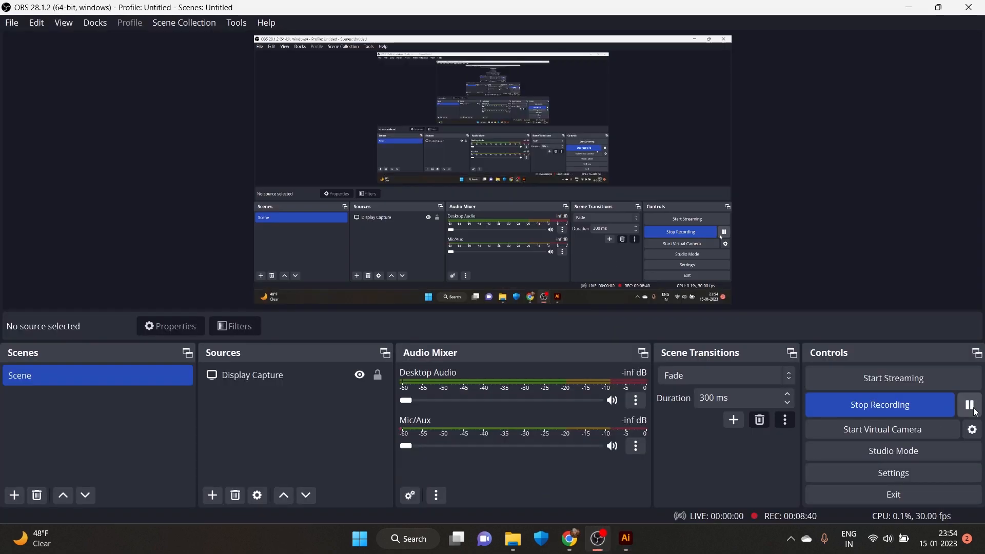
click(625, 539)
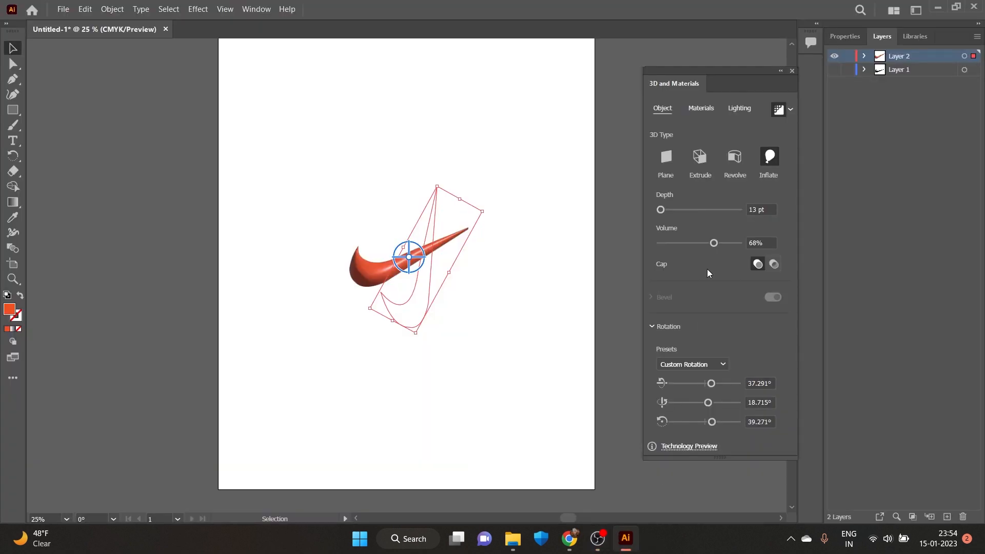
Step: Set the roughness of the swoosh's Default material to 0.13 and look through the Adobe Substance materials
click(701, 108)
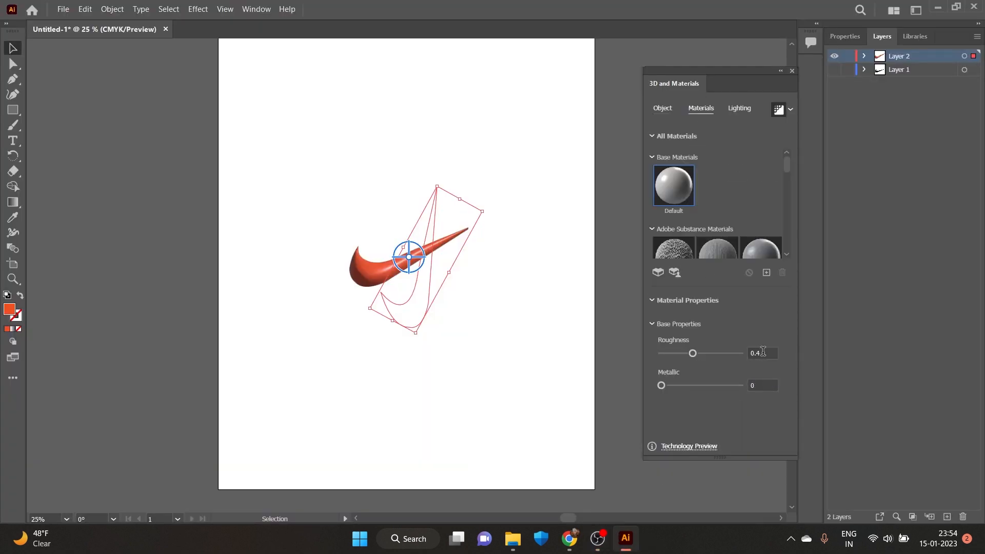
click(762, 353)
key(BackSpace)
text(13)
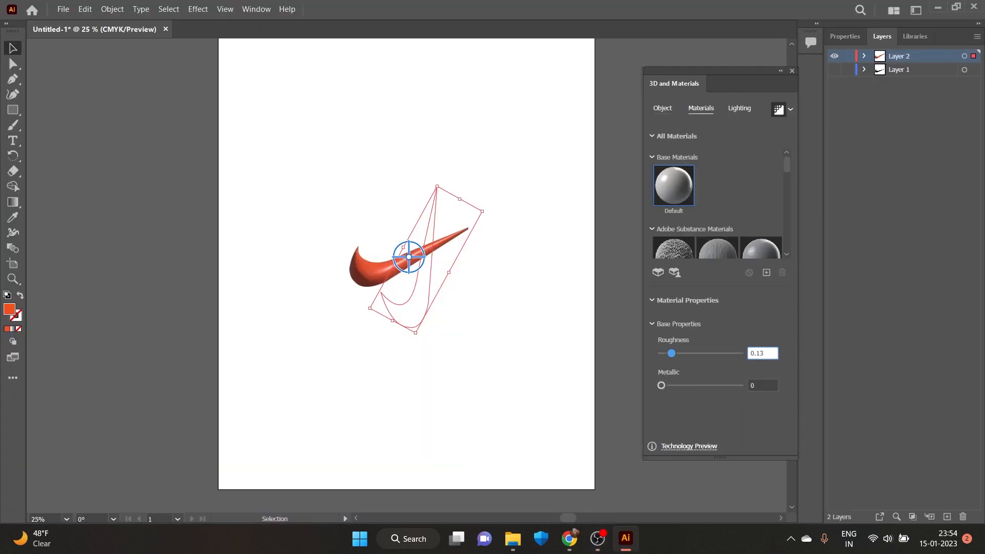
key(Return)
scroll(663, 255, down, 8)
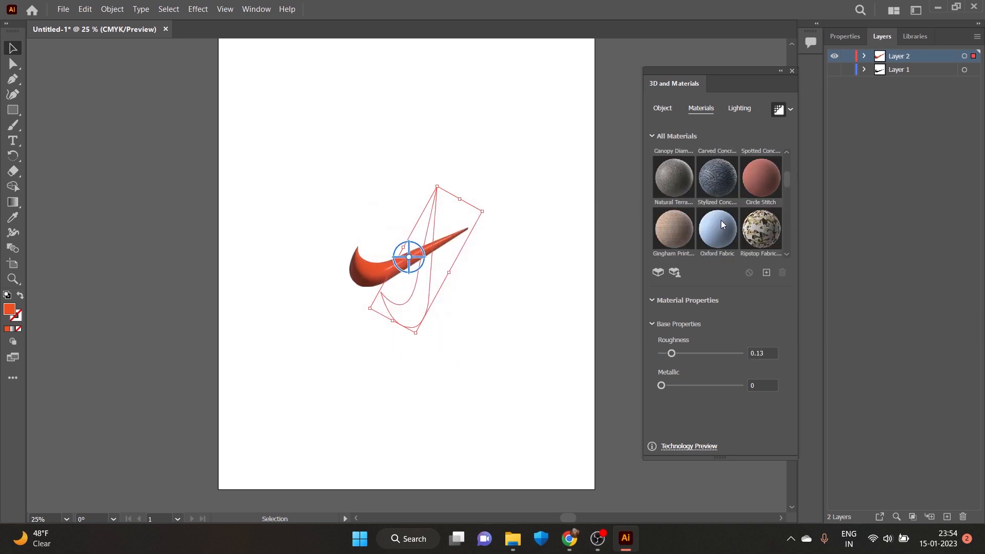
scroll(720, 223, down, 2)
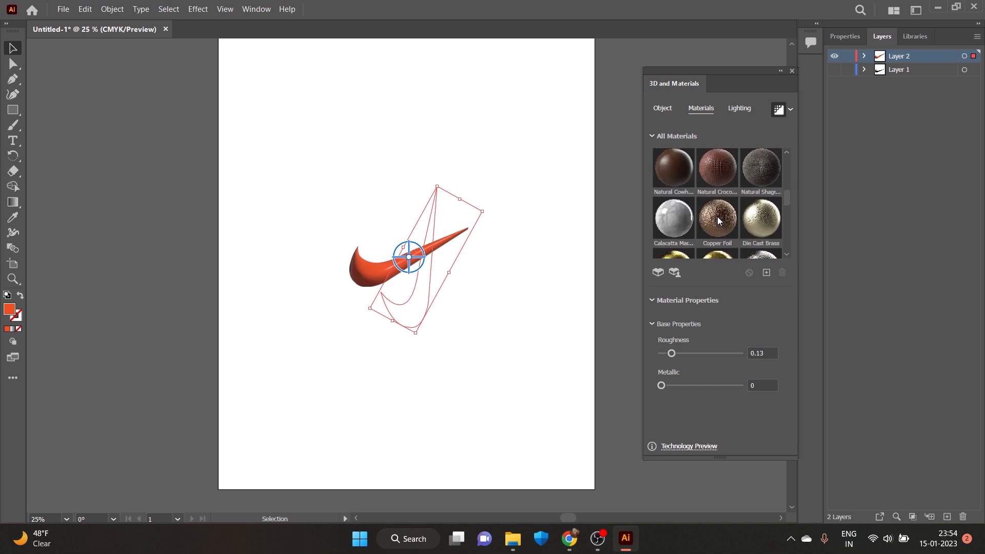
scroll(718, 219, up, 10)
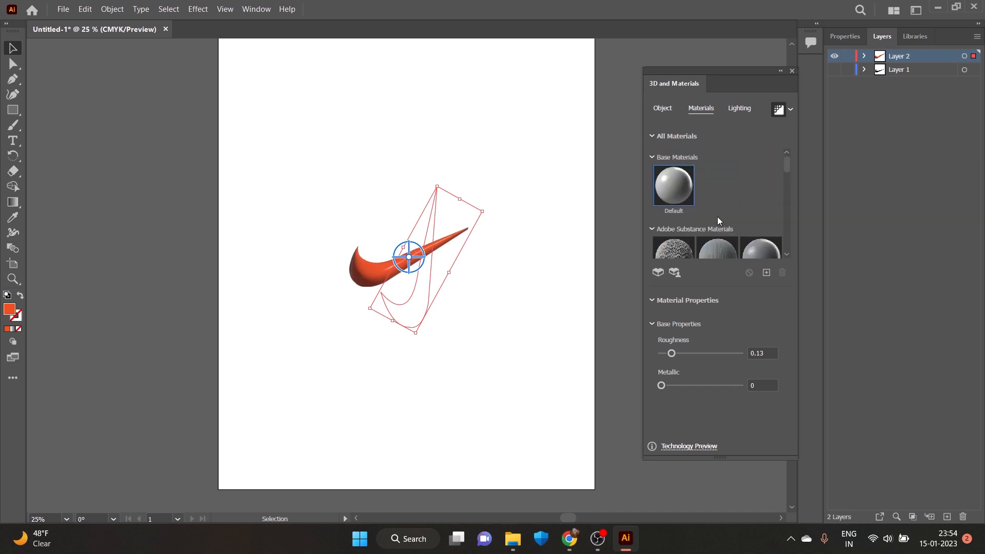
Step: Try the Calacatta marble Substance material on the swoosh
scroll(718, 220, down, 6)
scroll(718, 220, down, 3)
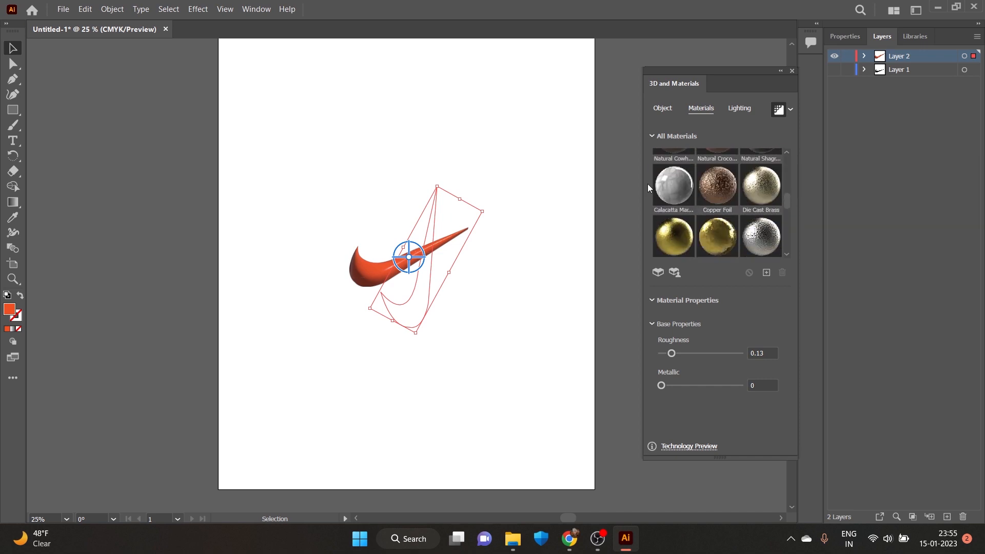
click(691, 203)
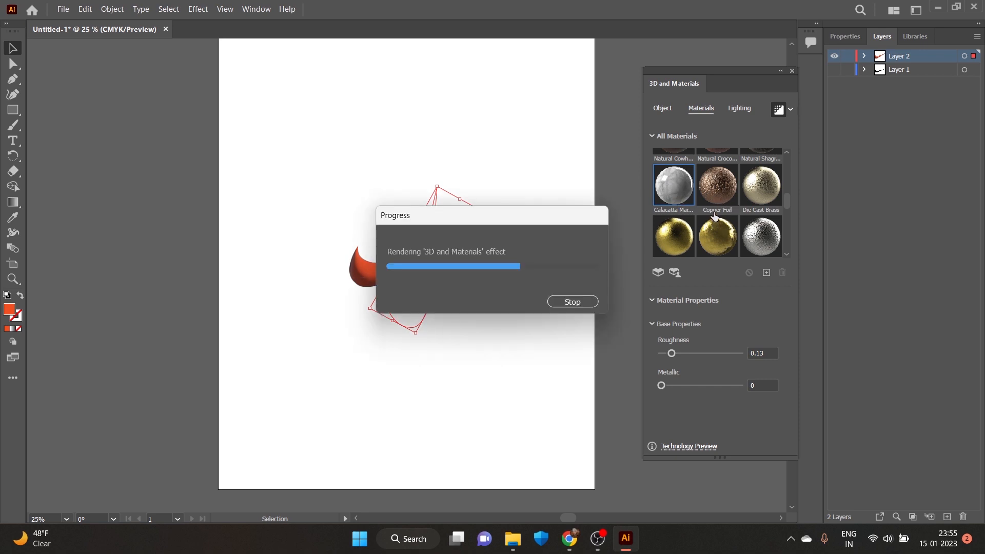
Step: Look through the remaining Substance materials and try the black Ominous Obsidian material on the swoosh
scroll(715, 213, down, 5)
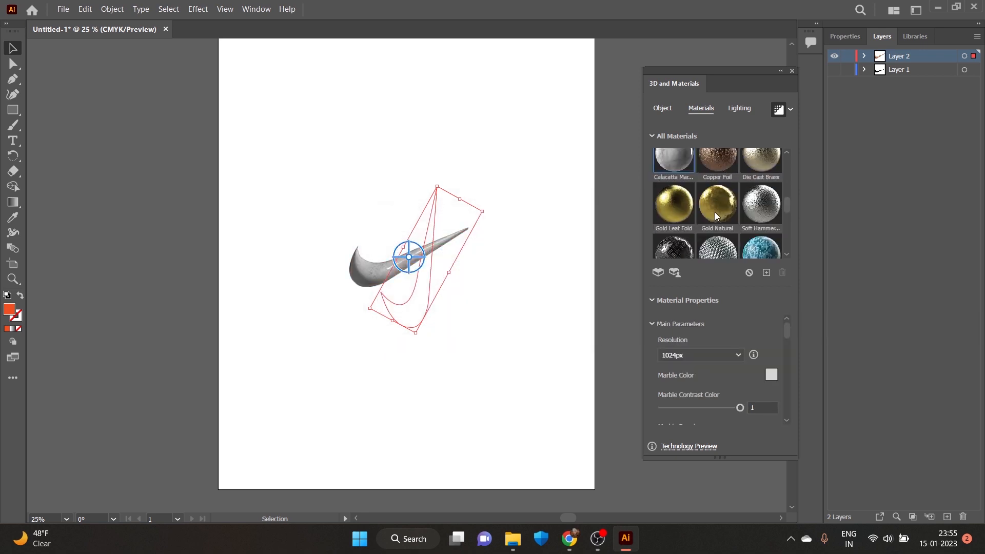
scroll(714, 211, down, 4)
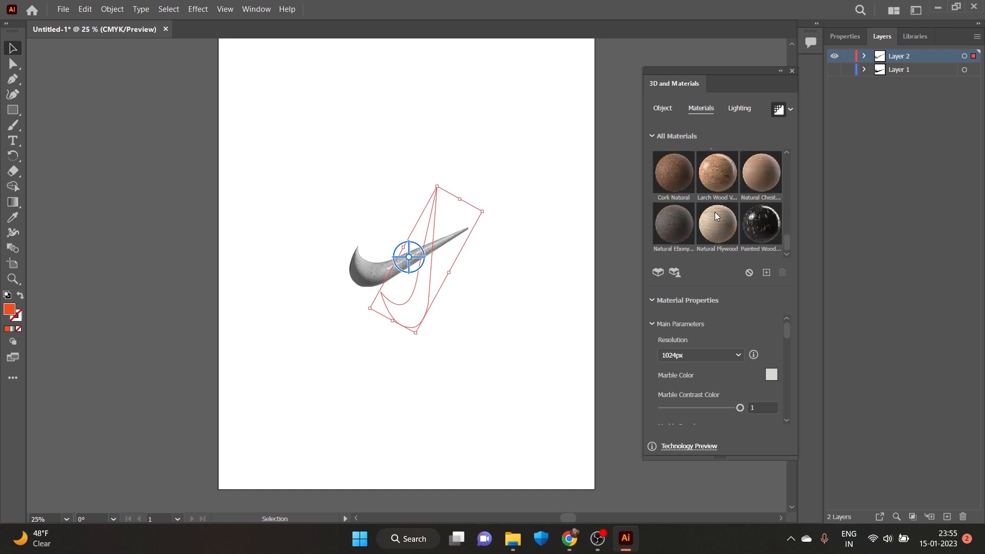
scroll(715, 214, up, 10)
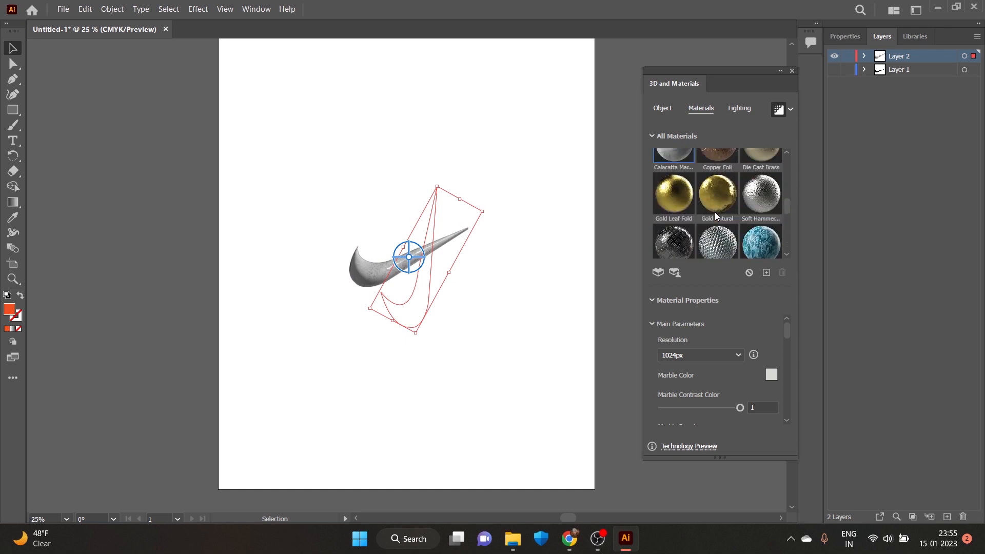
scroll(715, 211, down, 4)
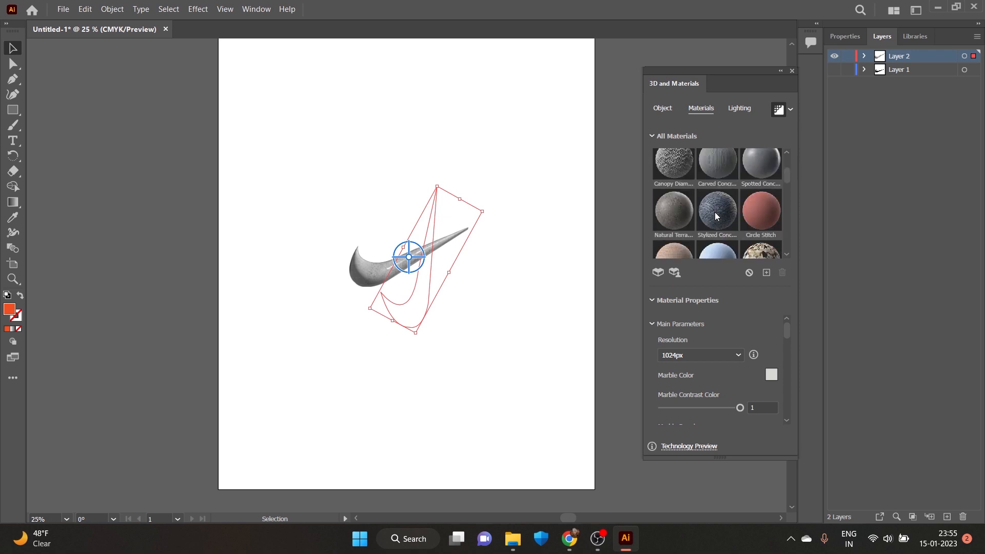
scroll(715, 211, down, 1)
scroll(715, 212, down, 8)
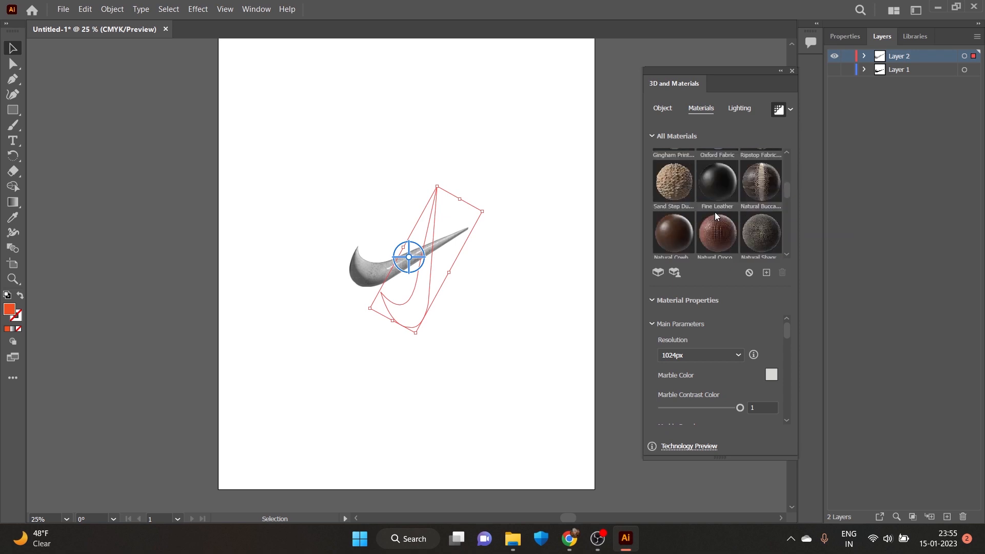
scroll(716, 215, down, 5)
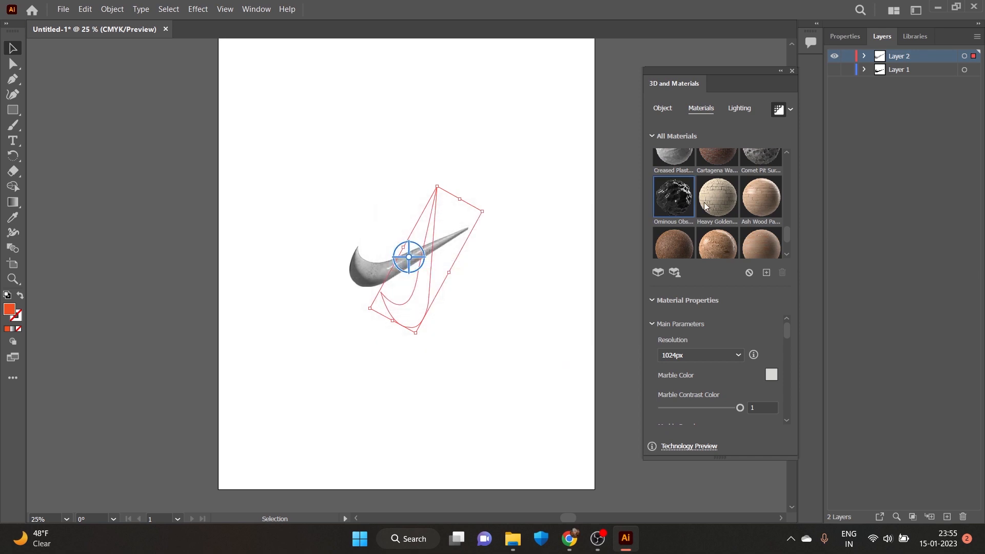
Step: Reapply the Default base material to the swoosh and set its roughness to 0.14
scroll(719, 189, up, 2)
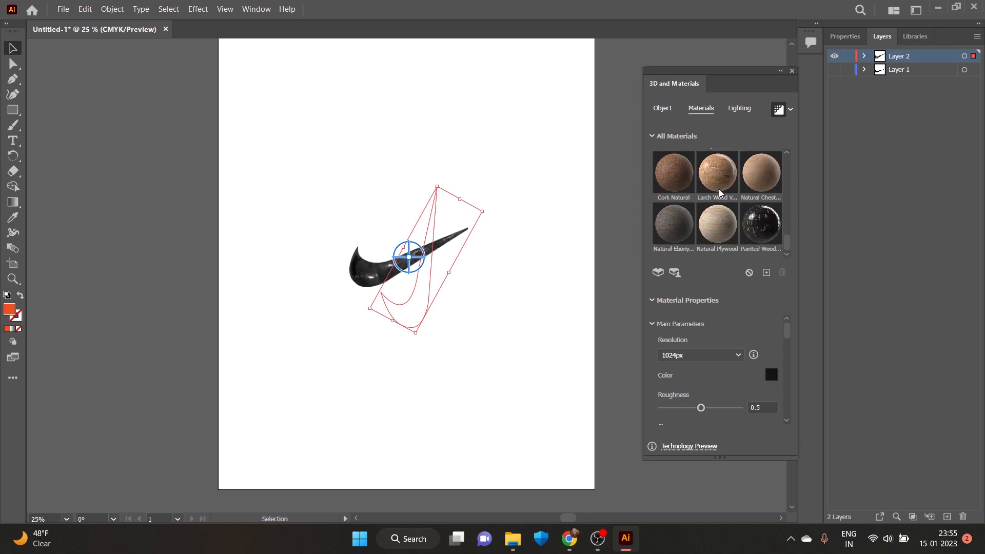
scroll(746, 201, up, 2)
scroll(745, 204, up, 8)
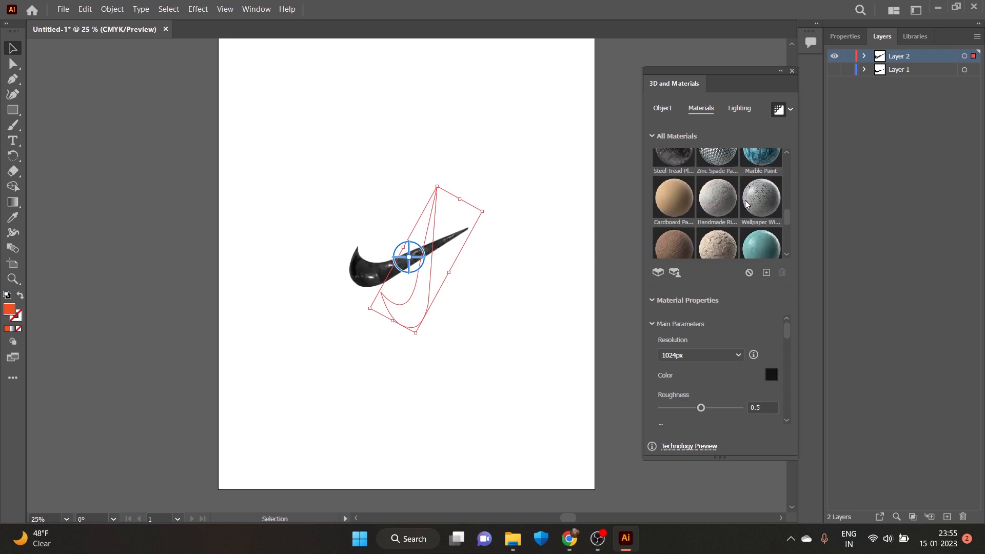
scroll(746, 201, up, 10)
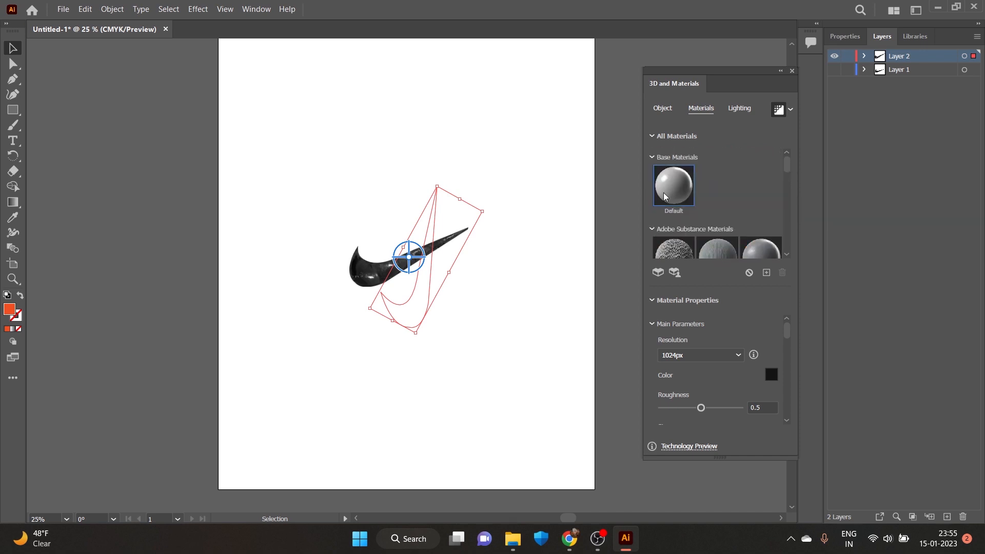
click(663, 193)
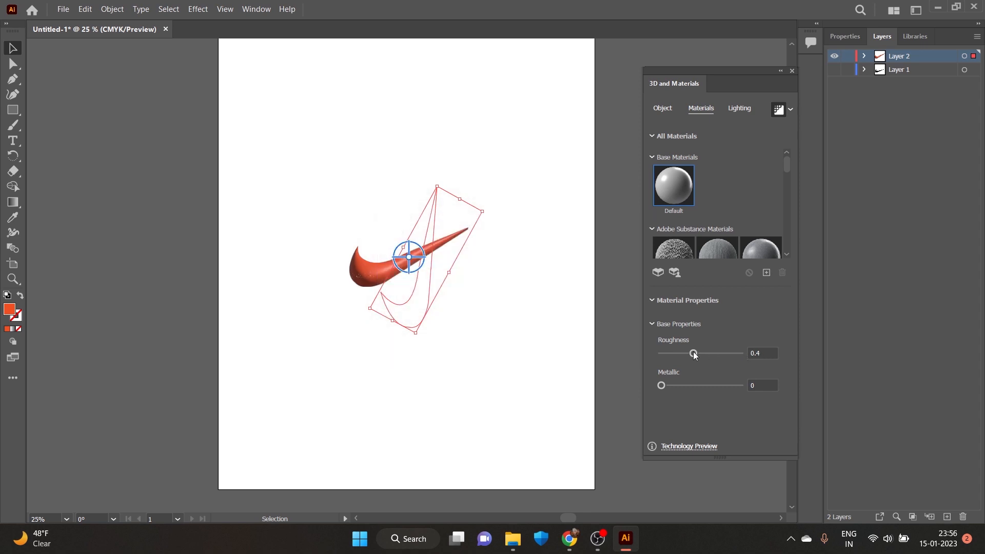
click(761, 353)
text(0.)
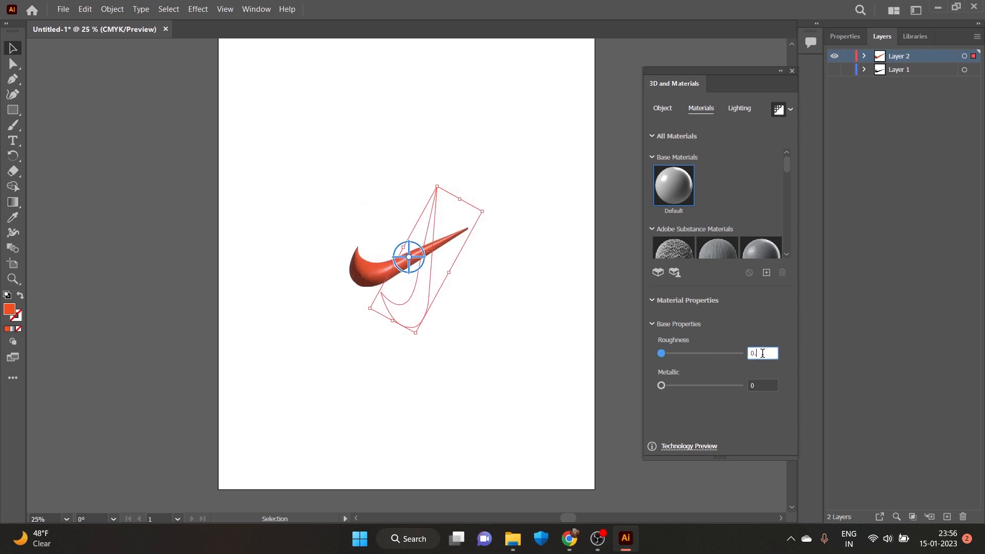
text(14)
key(Return)
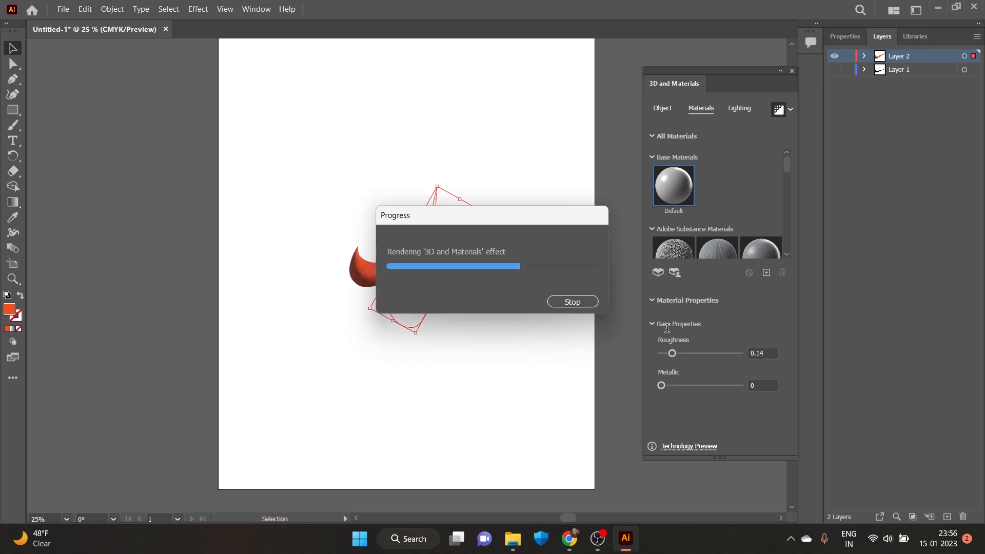
Step: Set the metallic value of the swoosh's Default material to 0.14 and look at the lighting settings
click(669, 385)
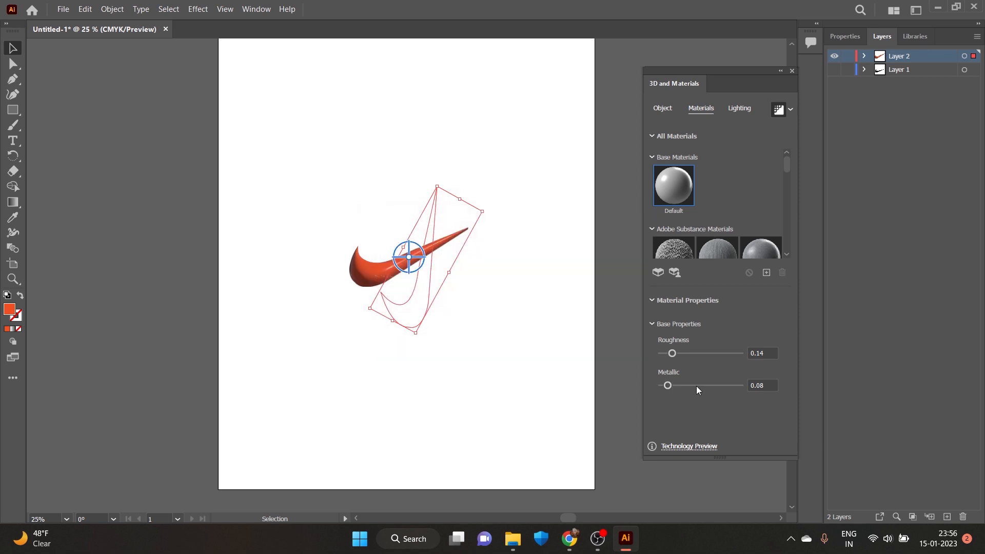
click(669, 386)
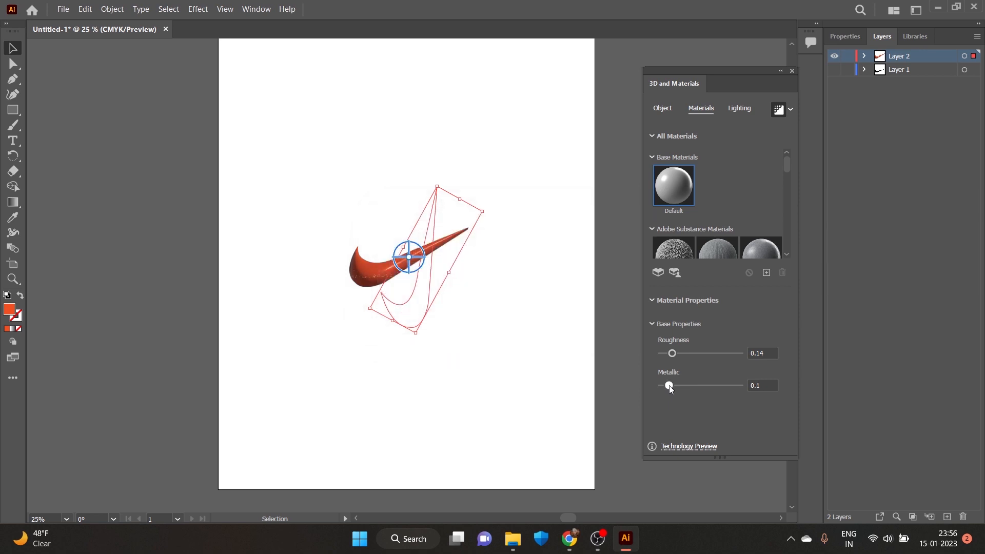
click(739, 108)
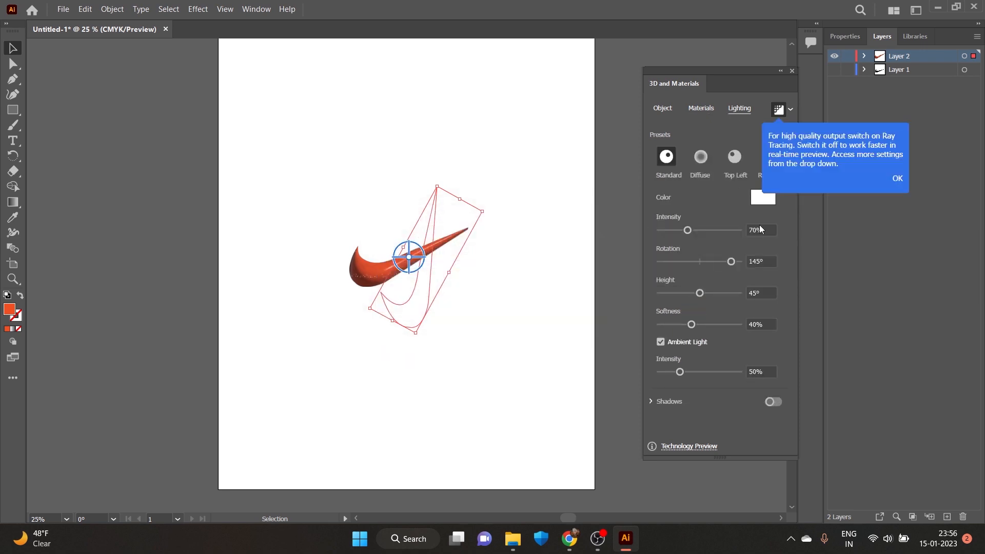
click(715, 109)
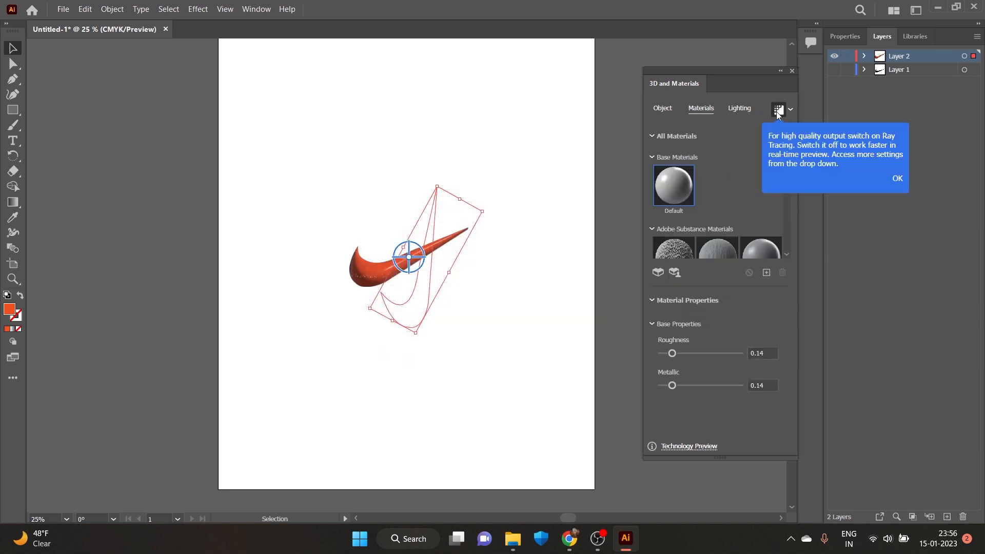
Step: Turn off ray tracing, set the swoosh's light rotation to 146° and dismiss the ray tracing tip
click(739, 108)
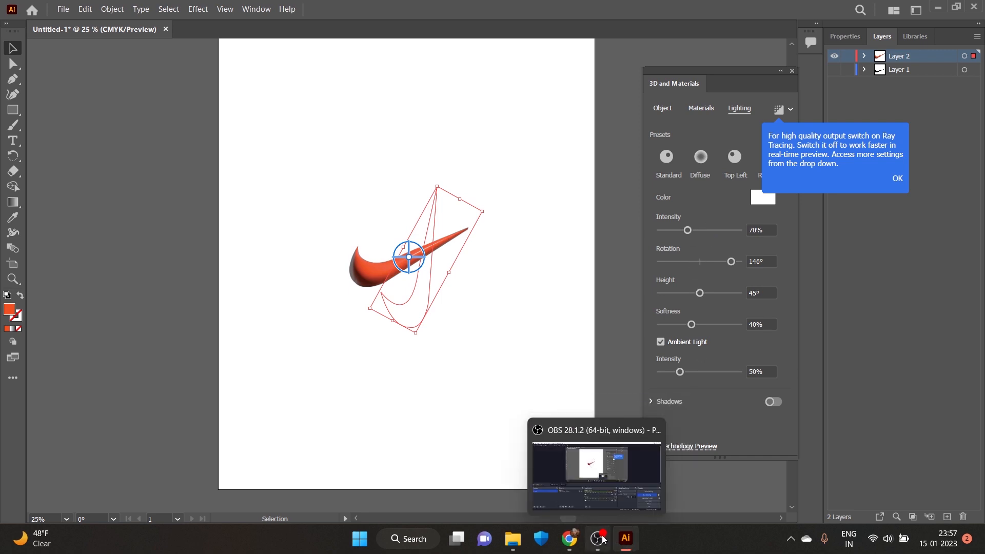
click(598, 539)
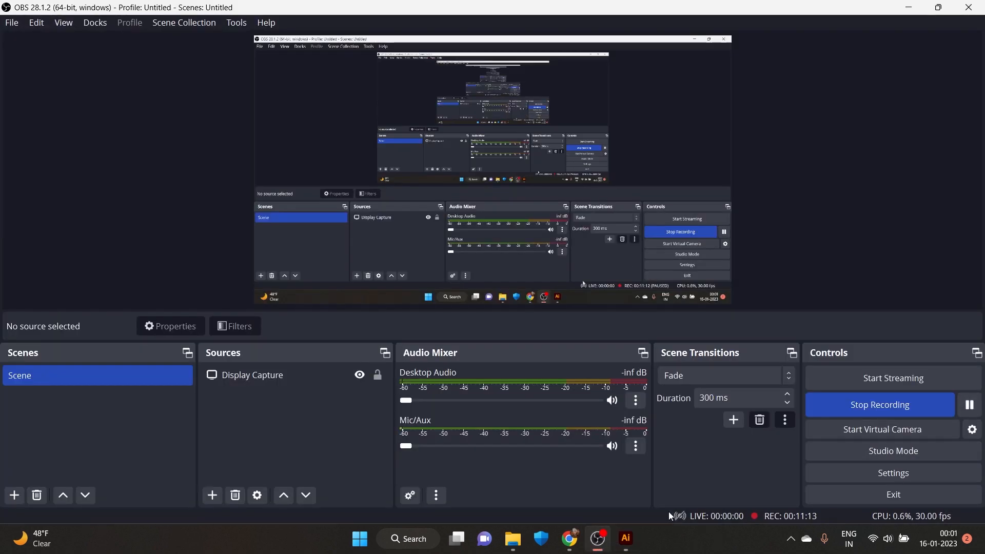
click(625, 538)
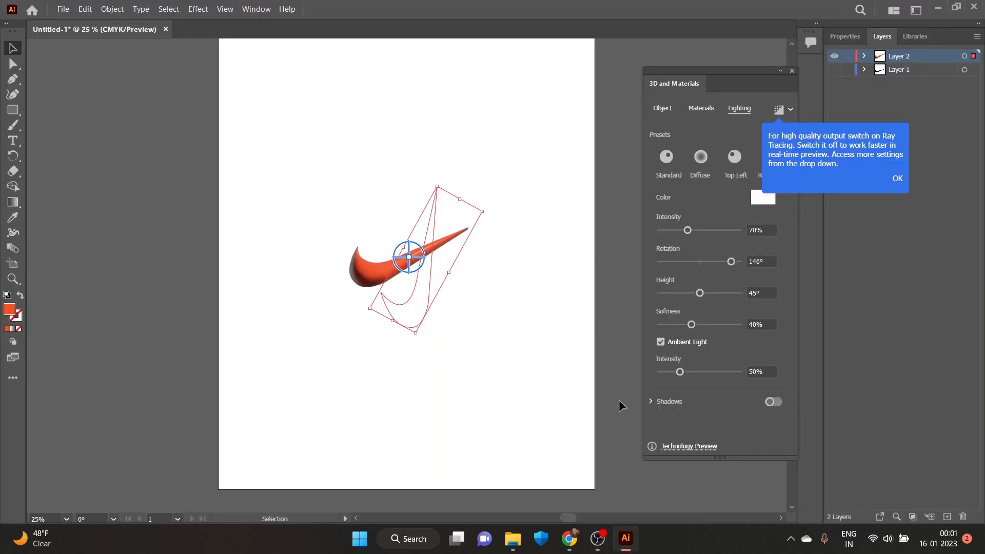
click(760, 261)
click(896, 179)
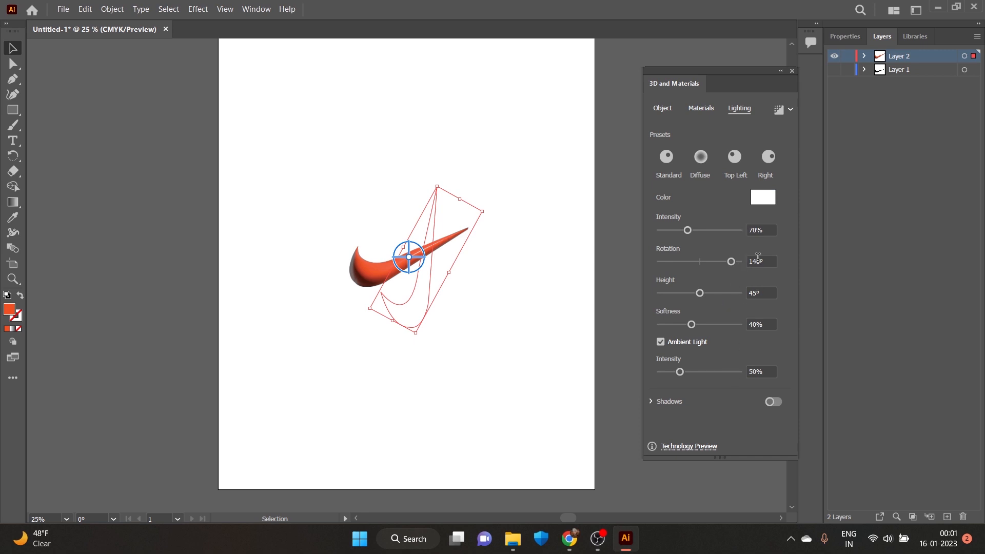
click(597, 538)
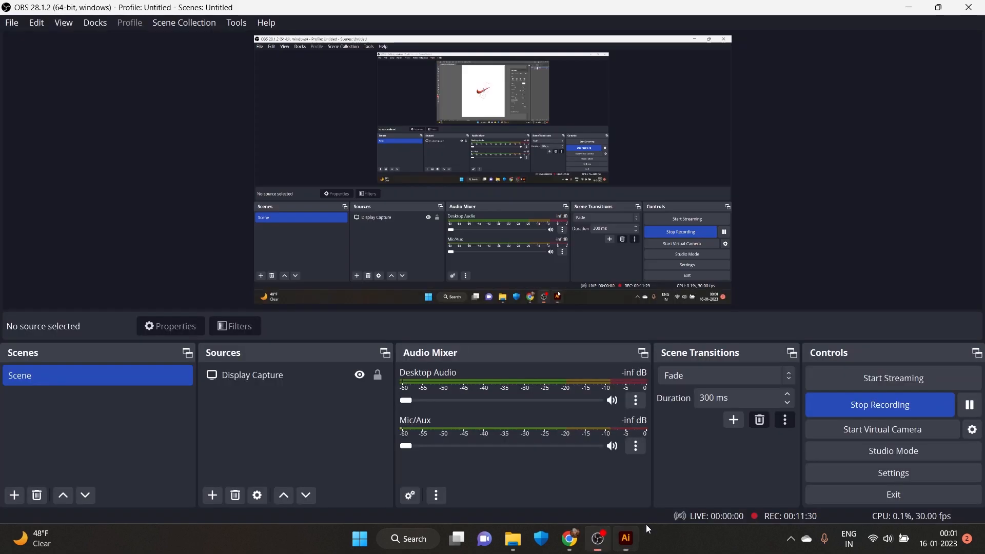
click(959, 406)
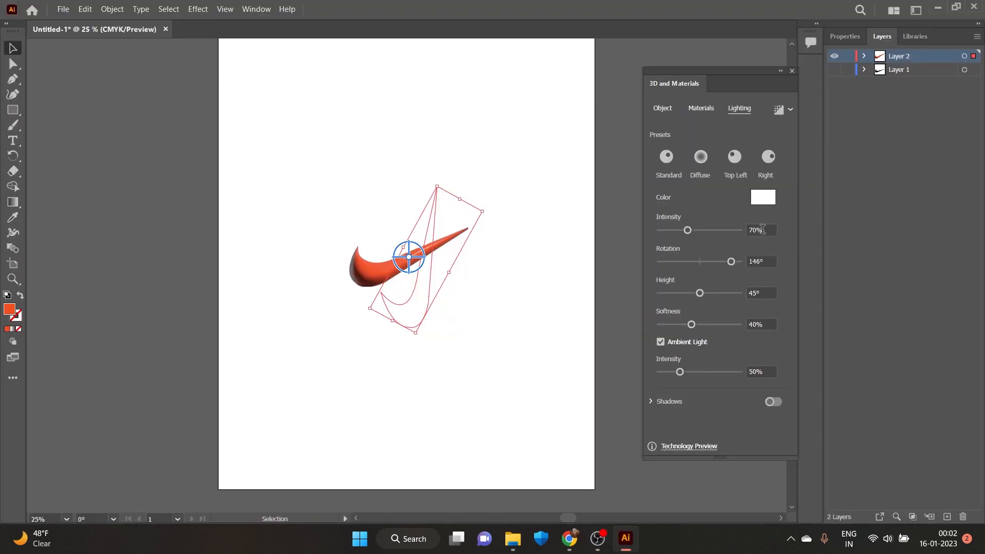
Step: Try to set the swoosh's main light intensity to -63%
click(769, 230)
key(BackSpace)
key(BackSpace)
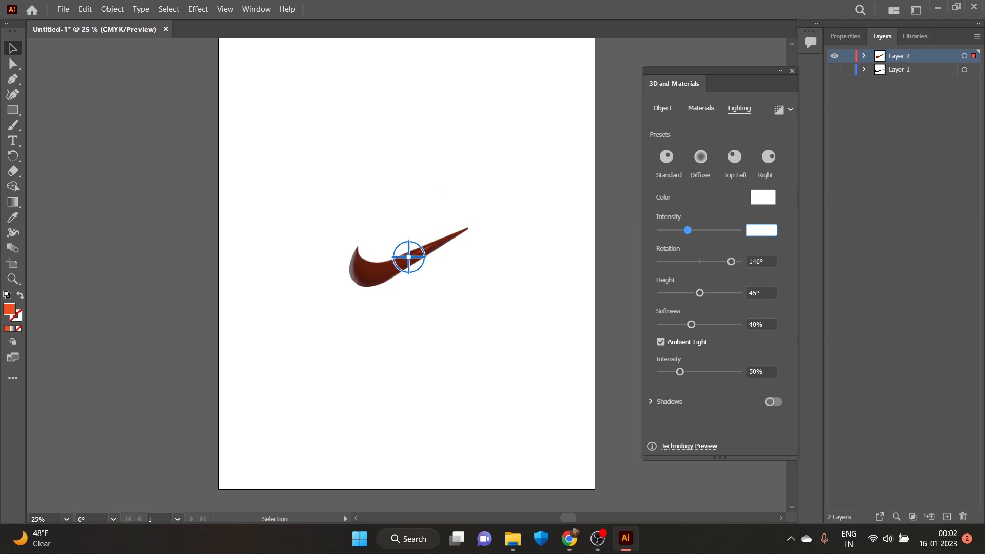
text(-63)
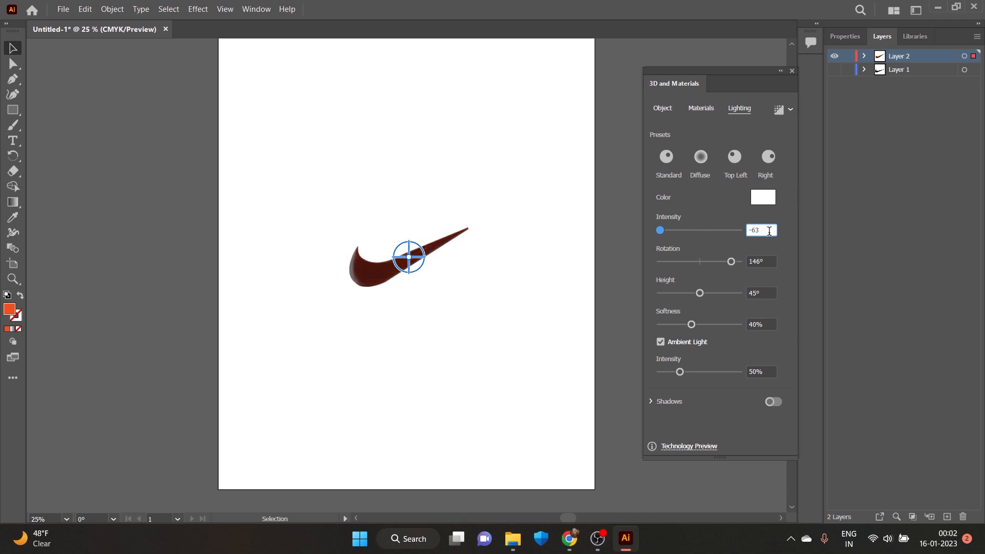
key(Return)
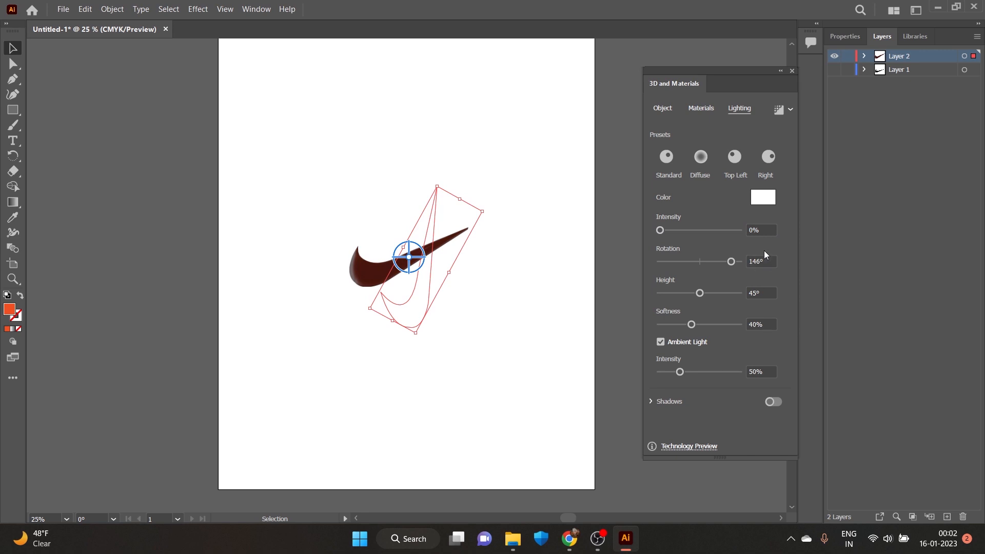
Step: Try entering -63 again in front of the existing light intensity value
click(760, 229)
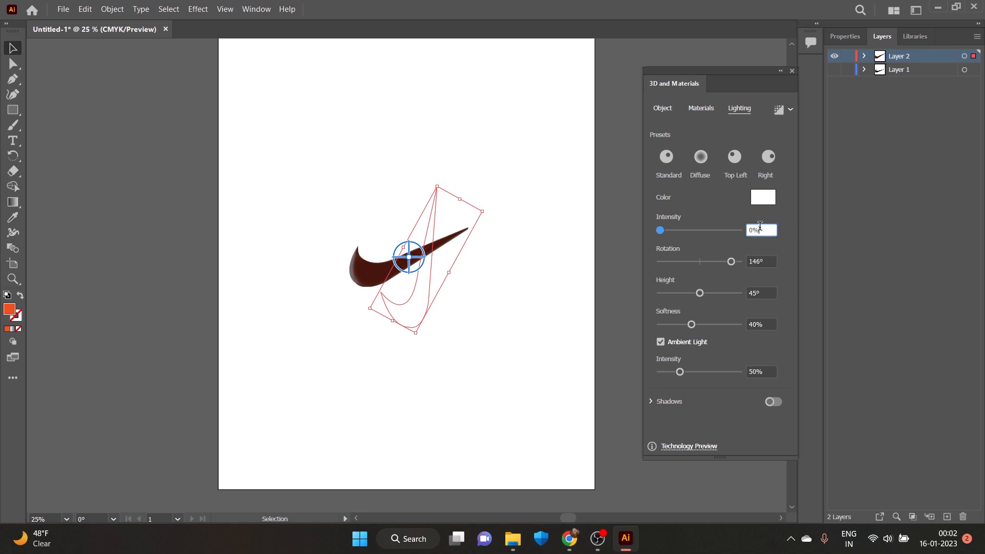
click(598, 538)
click(968, 405)
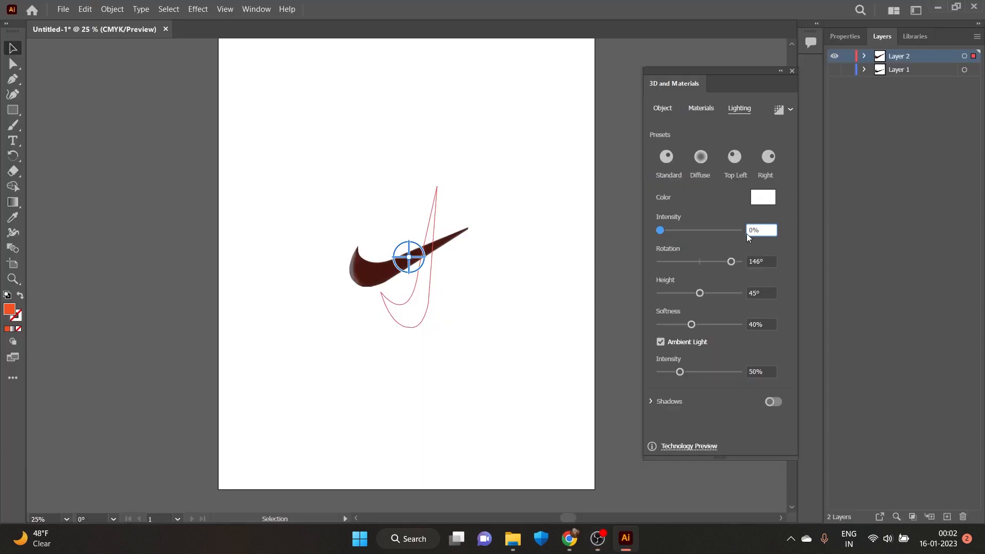
text(-63)
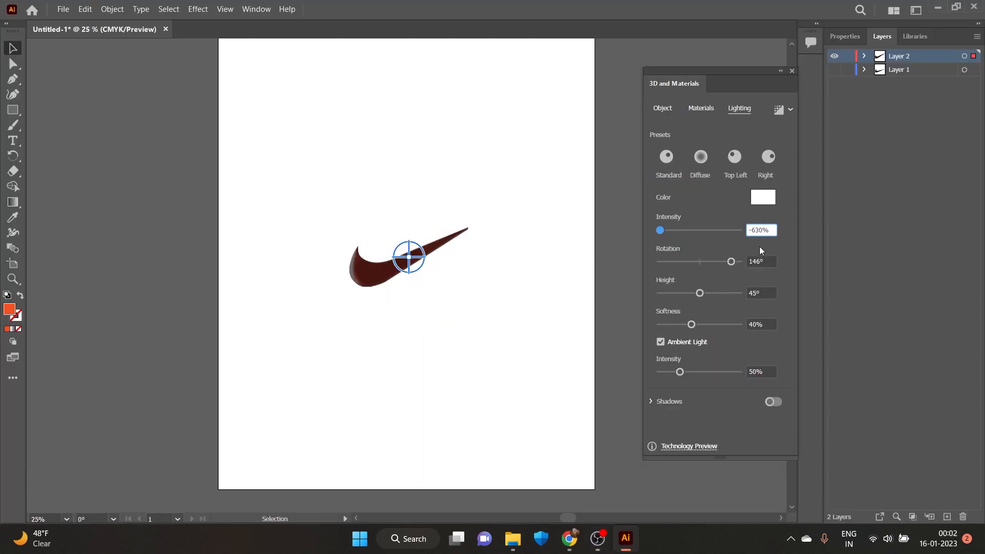
click(764, 262)
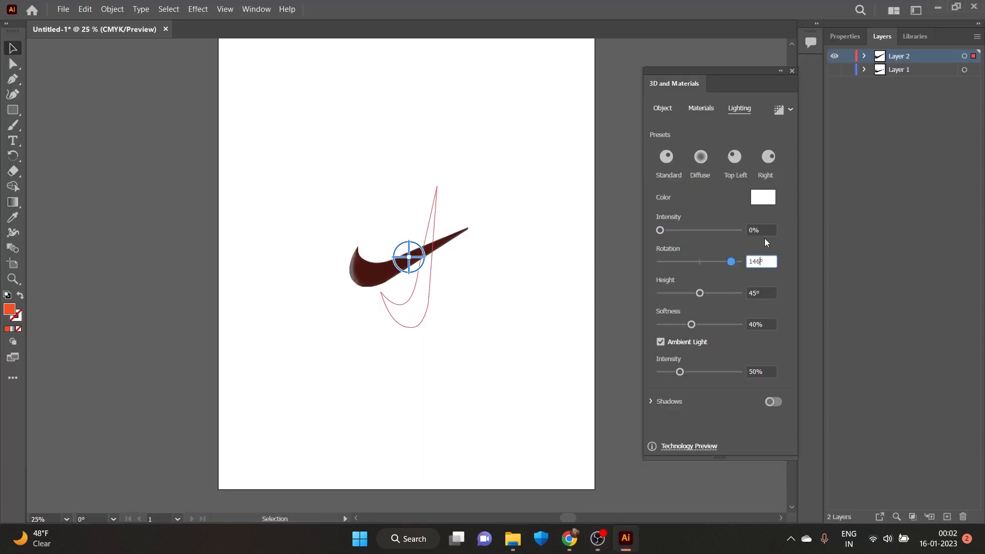
Step: Set the swoosh's main light intensity to 70%
click(598, 538)
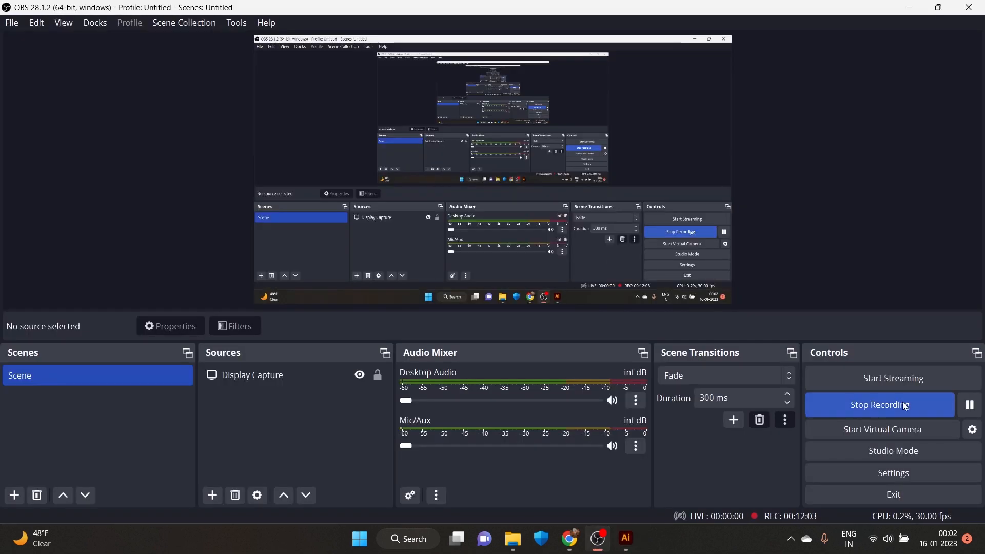
click(967, 405)
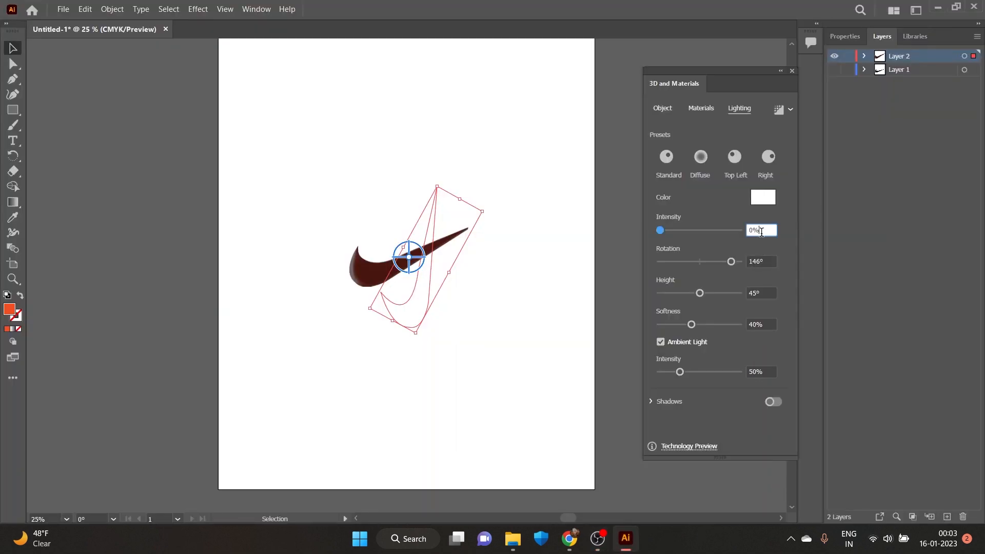
text(70)
key(Return)
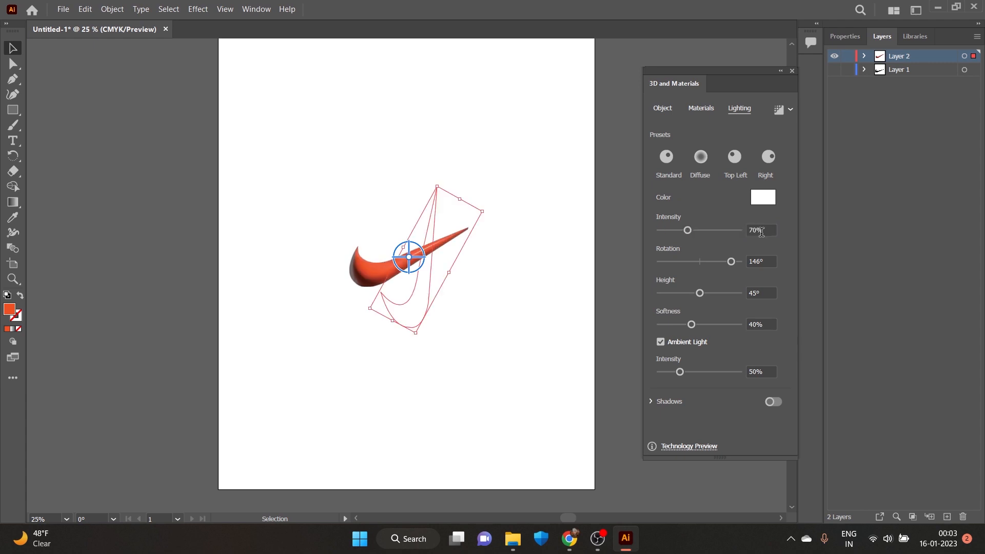
Step: Set the rotation of the swoosh's main light to -63°
click(765, 263)
key(BackSpace)
key(BackSpace)
key(BackSpace)
key(BackSpace)
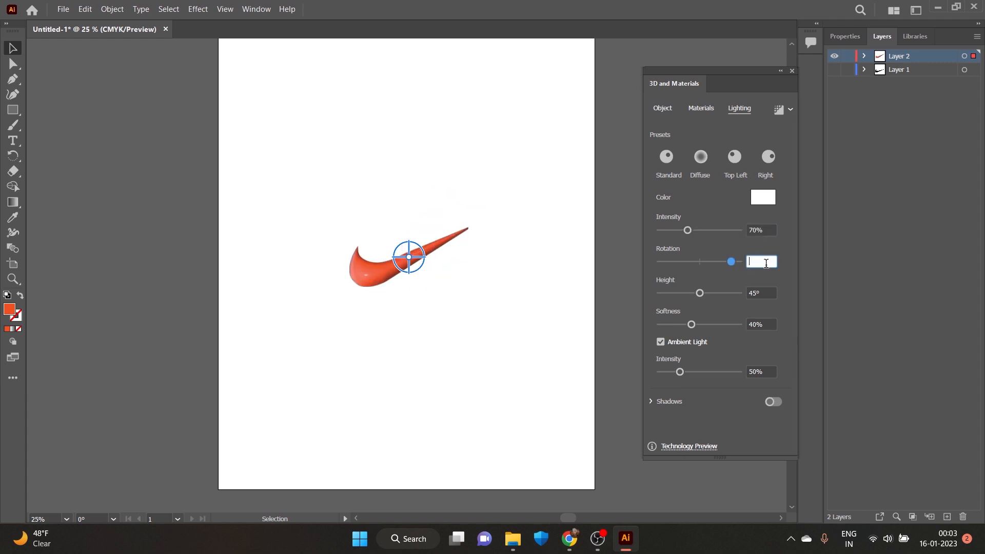
text(-63)
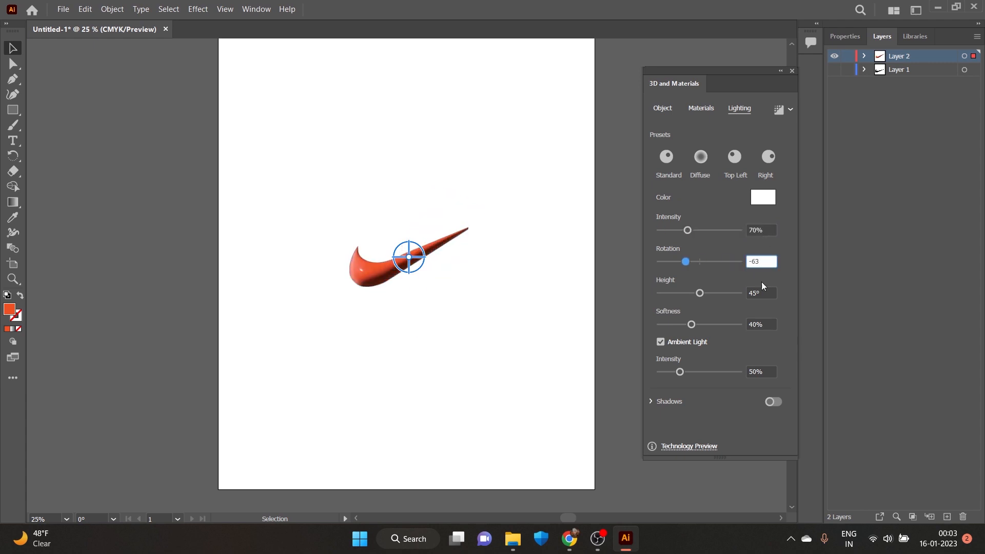
Step: Set the softness of the swoosh's main light to 55%
click(765, 325)
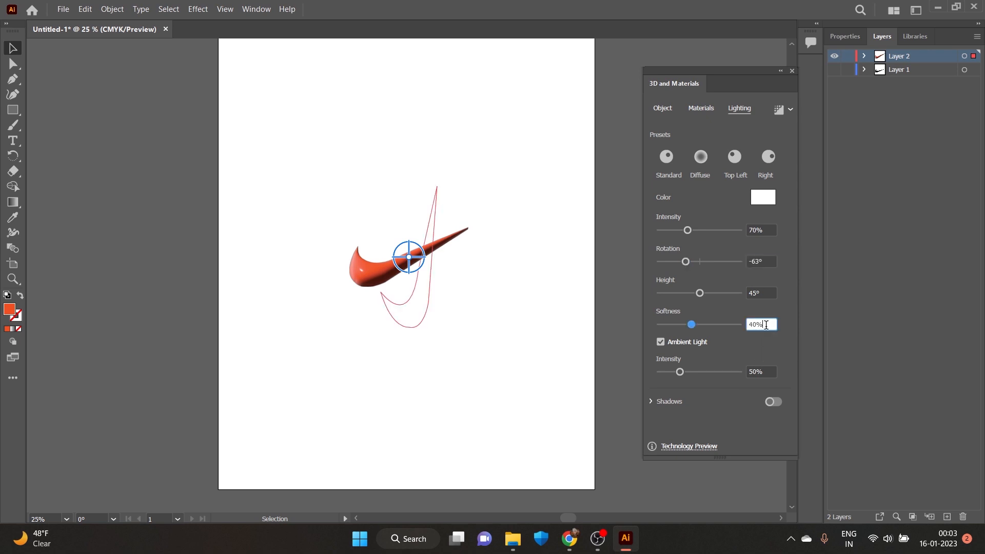
key(BackSpace)
key(BackSpace)
key(BackSpace)
text(55)
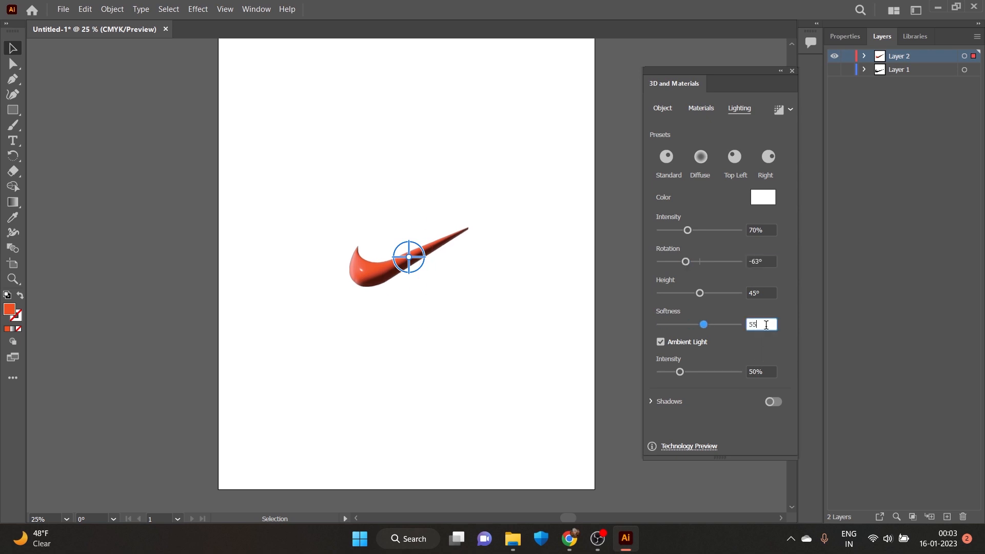
key(Return)
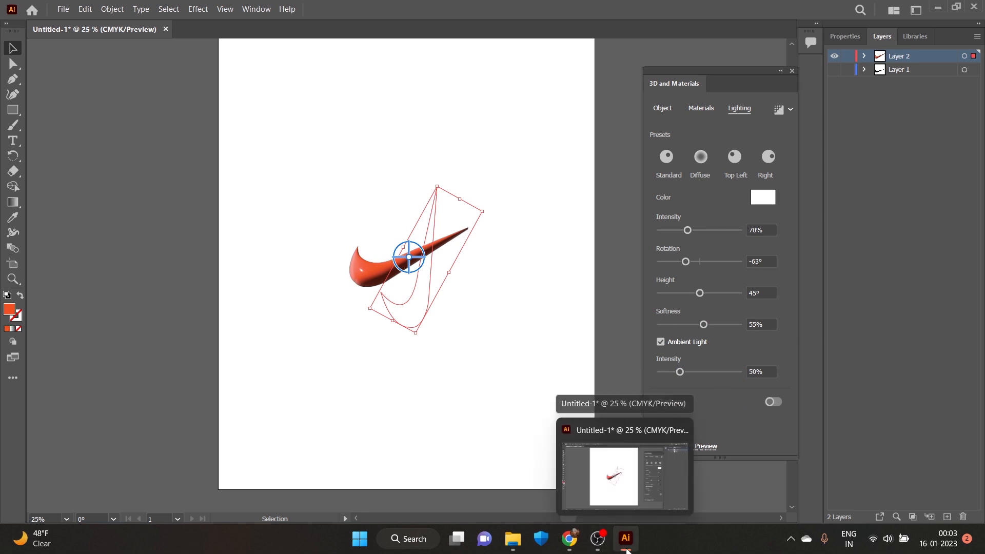
Step: Turn on shadows for the 3D swoosh's lighting
click(597, 538)
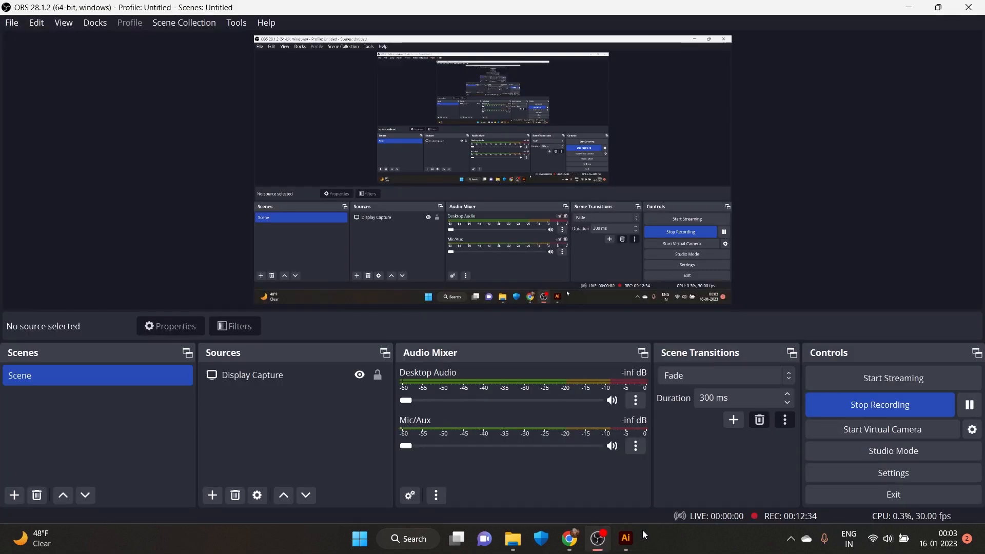
click(625, 537)
click(773, 401)
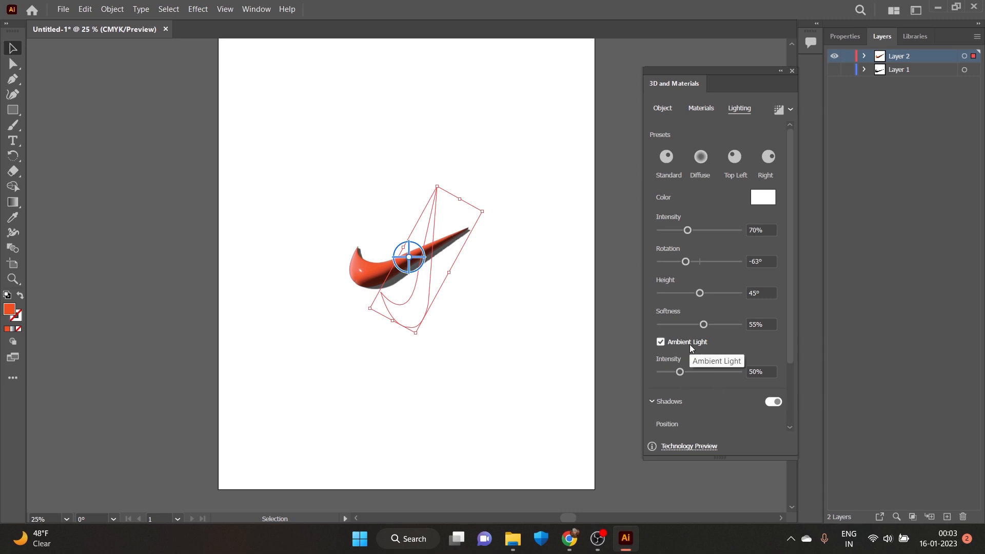
Step: Adjust the swoosh's main light to 54% softness, 19° height, -65° rotation and 93% intensity
drag(703, 325, 711, 325)
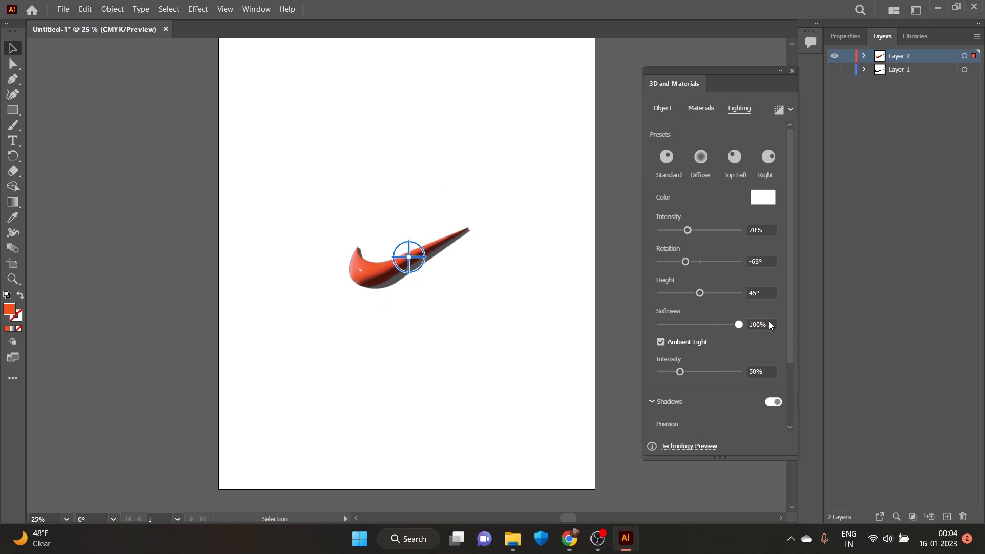
drag(723, 324, 709, 328)
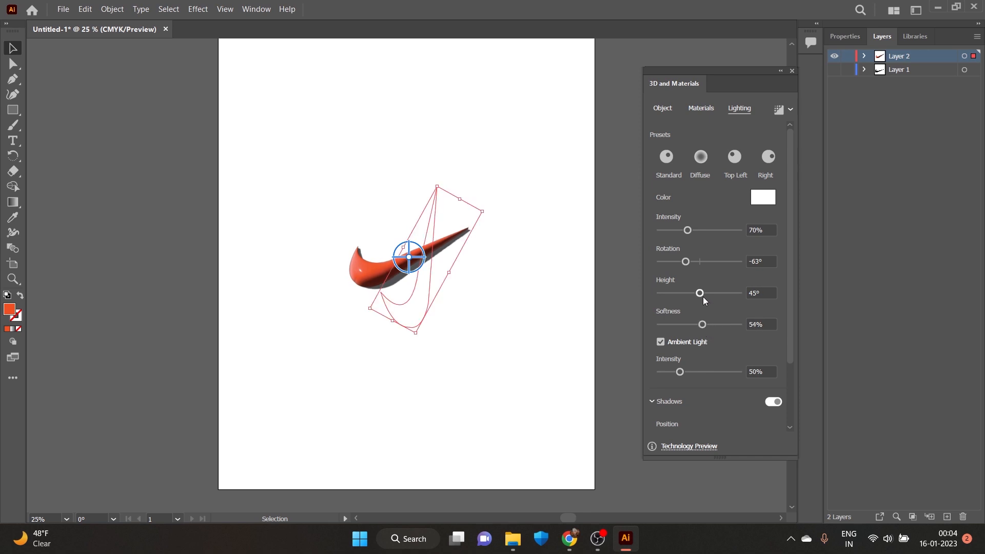
drag(700, 295, 679, 301)
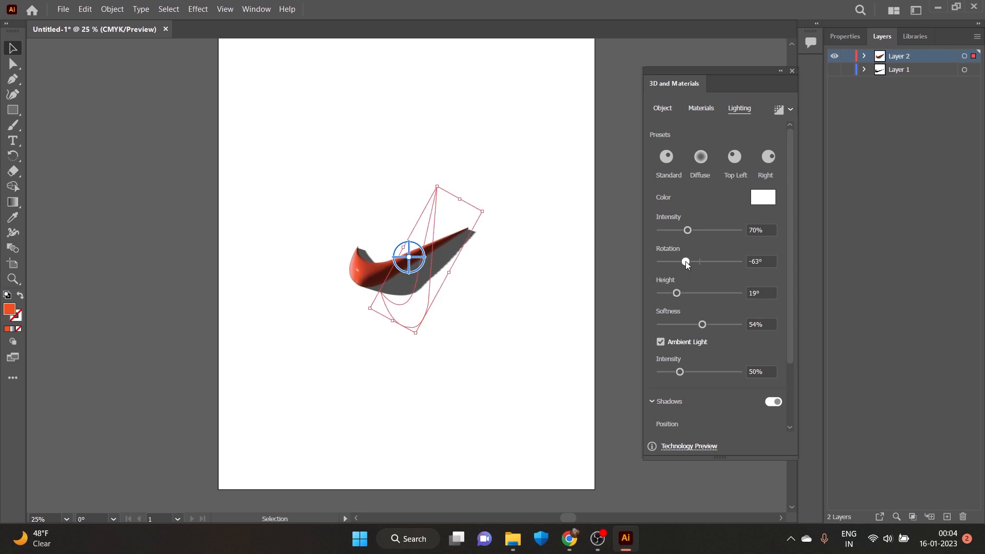
drag(685, 261, 697, 238)
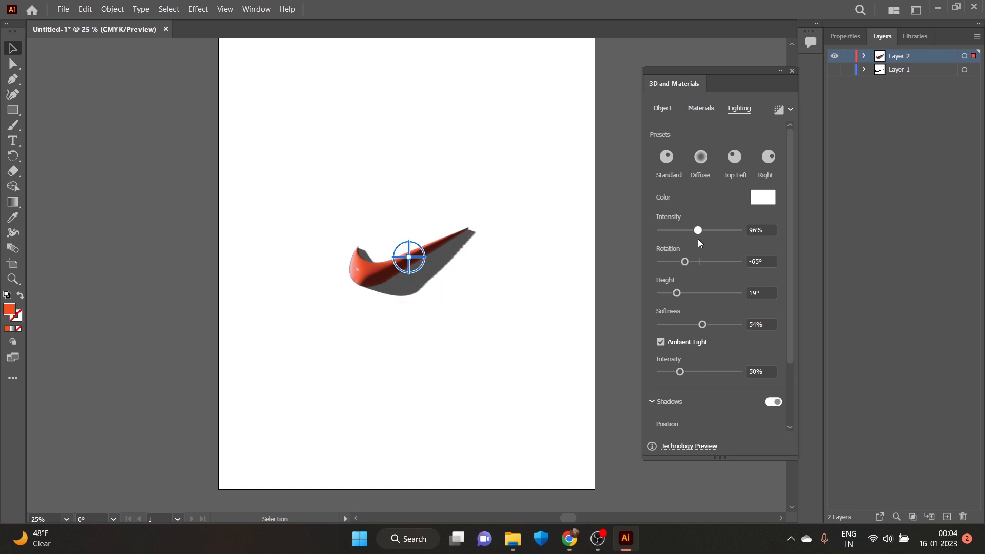
Step: Try adjusting the shadow's distance from the swoosh and set its shadow bounds to 42%
scroll(719, 359, down, 3)
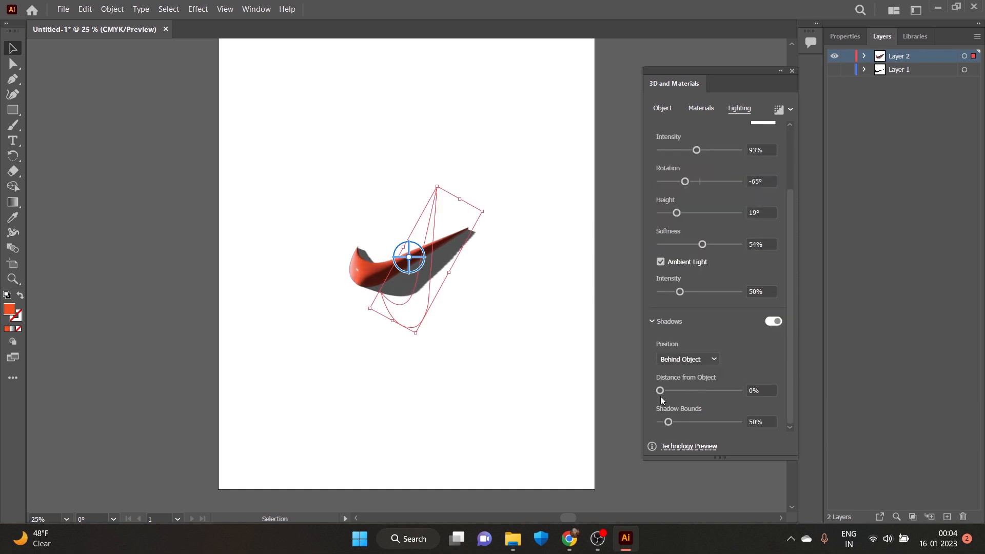
mouse_move(669, 422)
mouse_down()
mouse_move(745, 423)
mouse_move(645, 426)
mouse_move(681, 429)
mouse_up()
drag(659, 391, 667, 469)
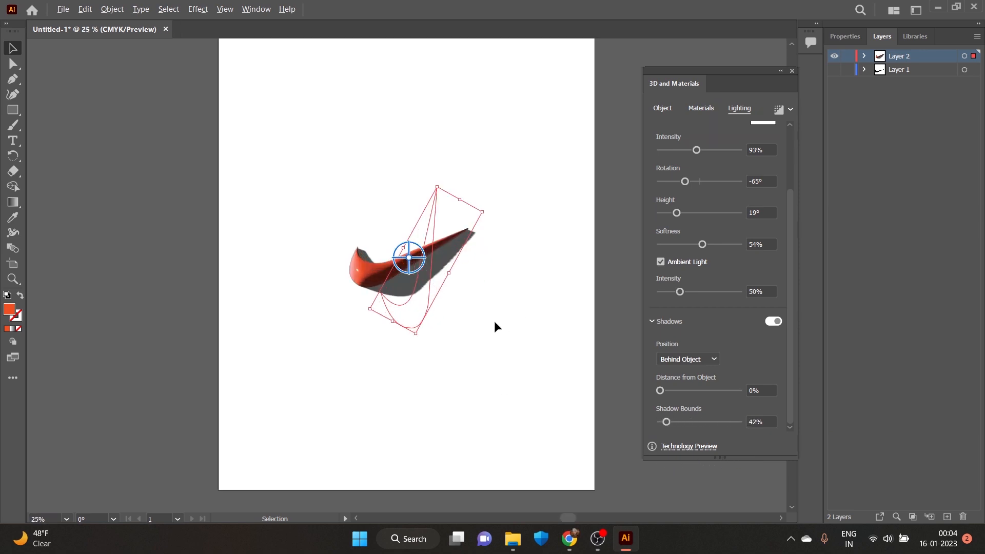
Step: Set the swoosh's shadow bounds to 295%
click(597, 539)
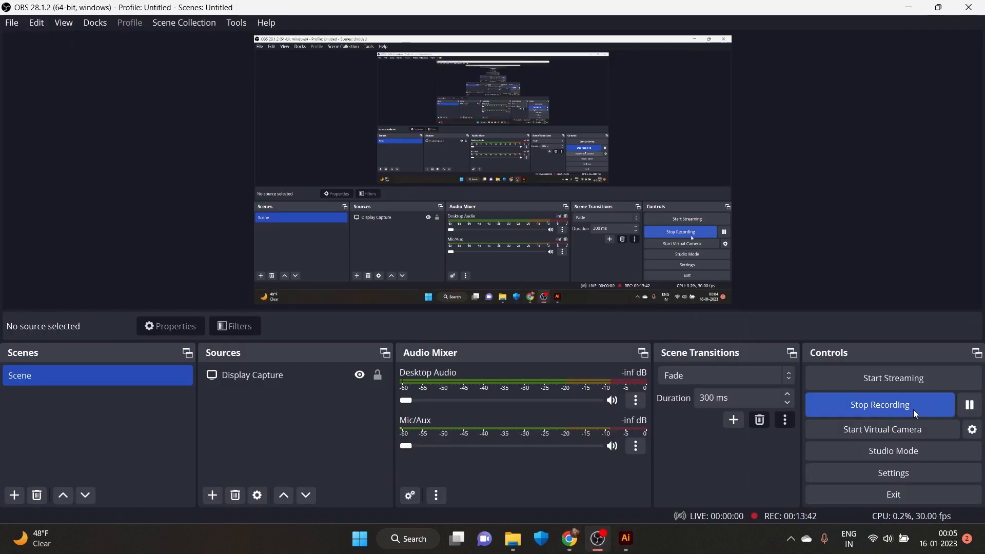
click(625, 539)
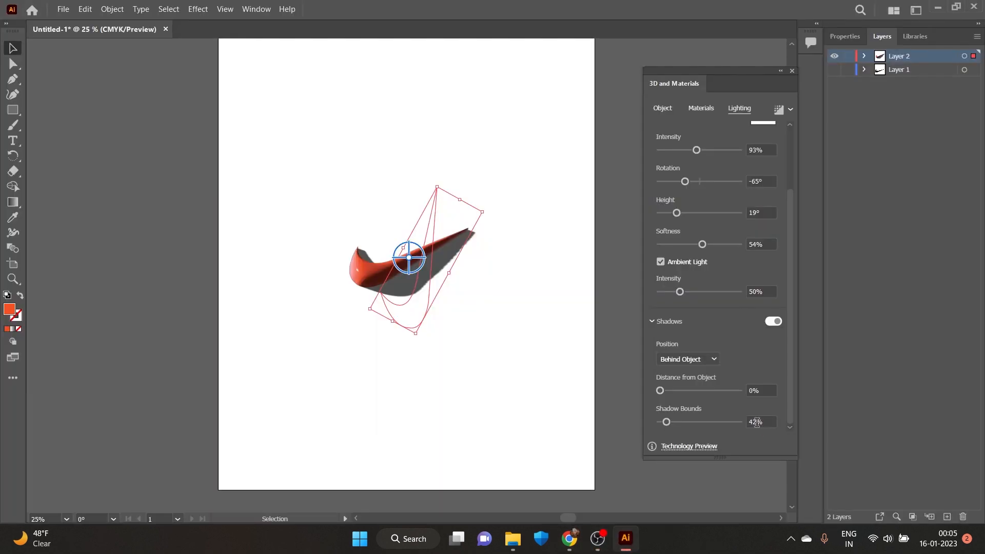
key(BackSpace)
key(BackSpace)
text(29)
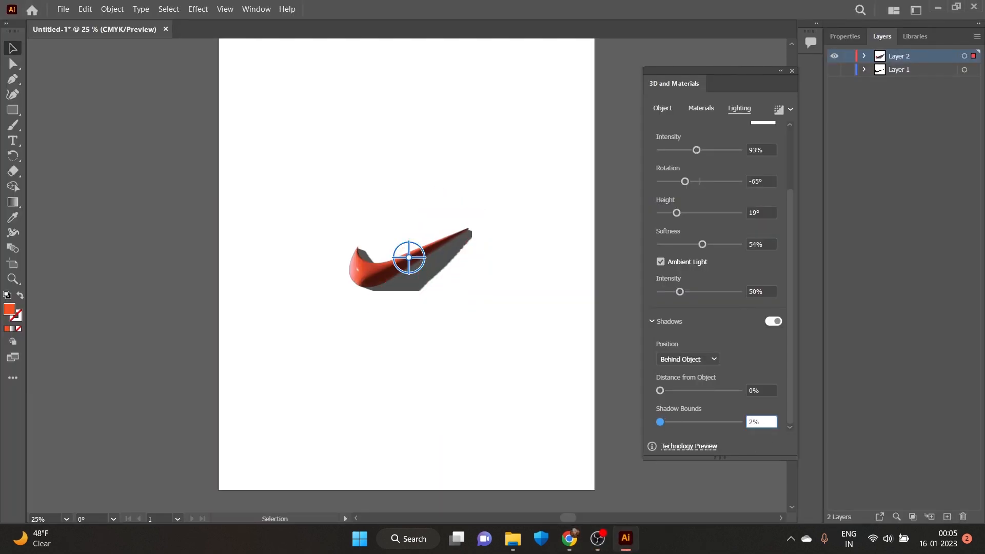
text(5)
key(Return)
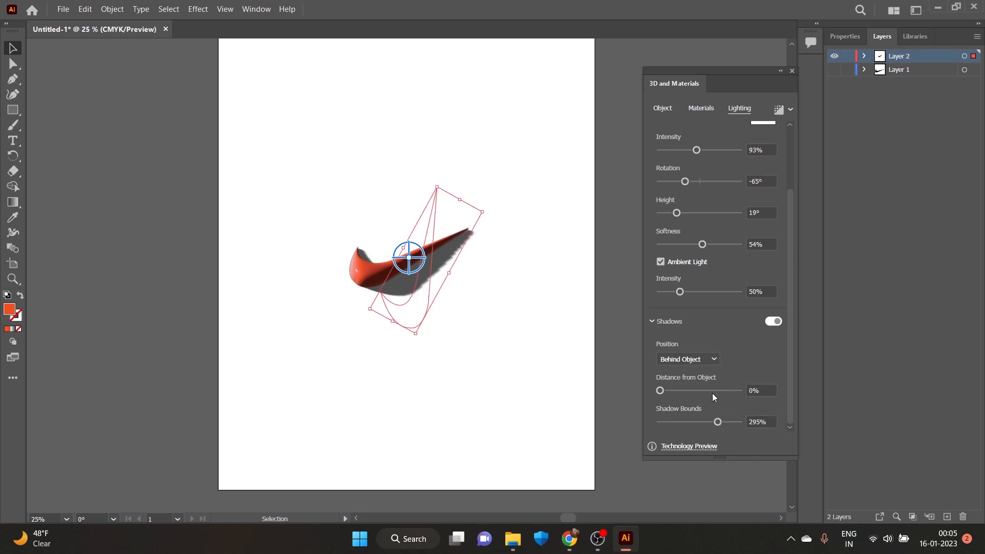
Step: Enlarge the 3D swoosh proportionally from its lower corner and move it slightly up on the artboard
drag(415, 334, 423, 372)
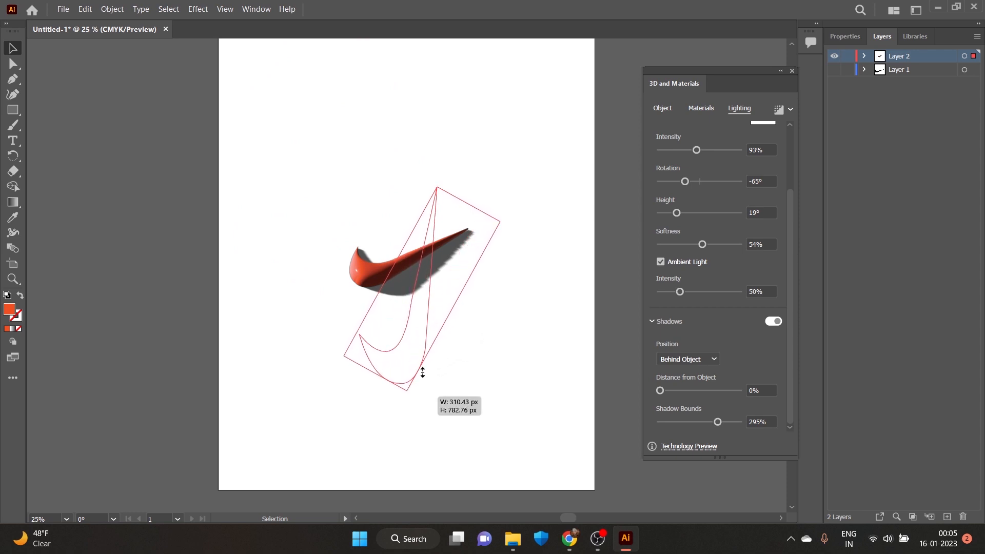
key(ctrl+z)
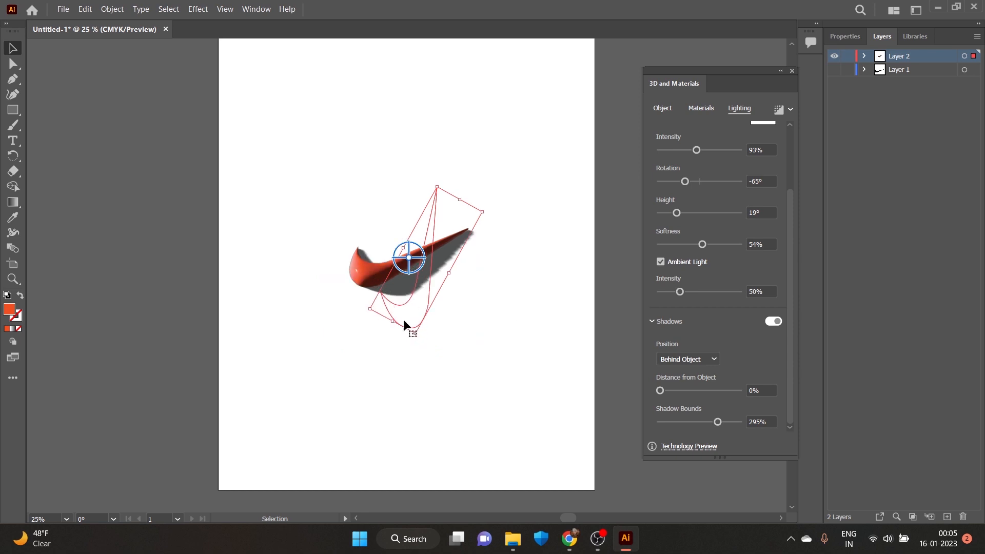
drag(417, 334, 419, 364)
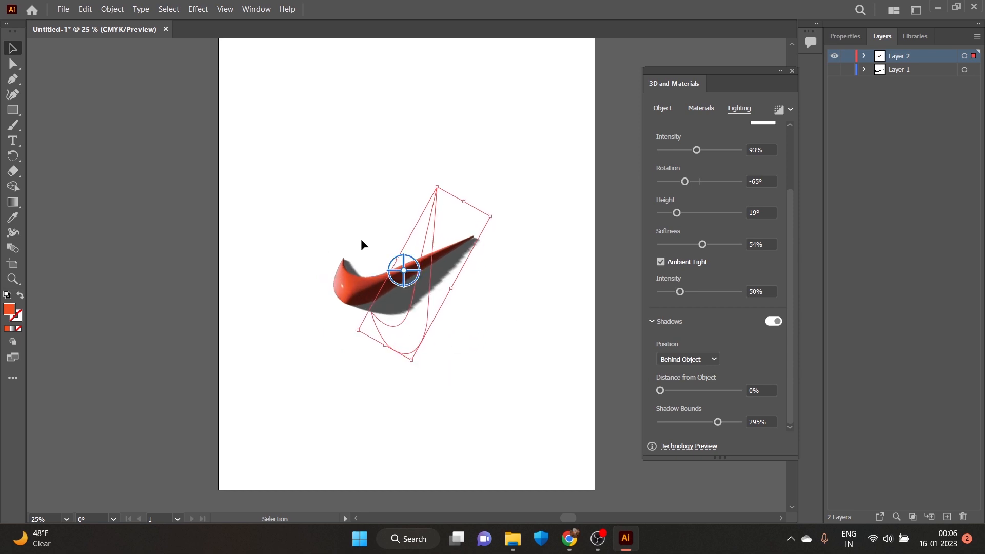
drag(353, 285, 356, 243)
key(space)
drag(499, 323, 496, 350)
scroll(496, 348, down, 2)
drag(425, 315, 426, 325)
scroll(489, 327, up, 2)
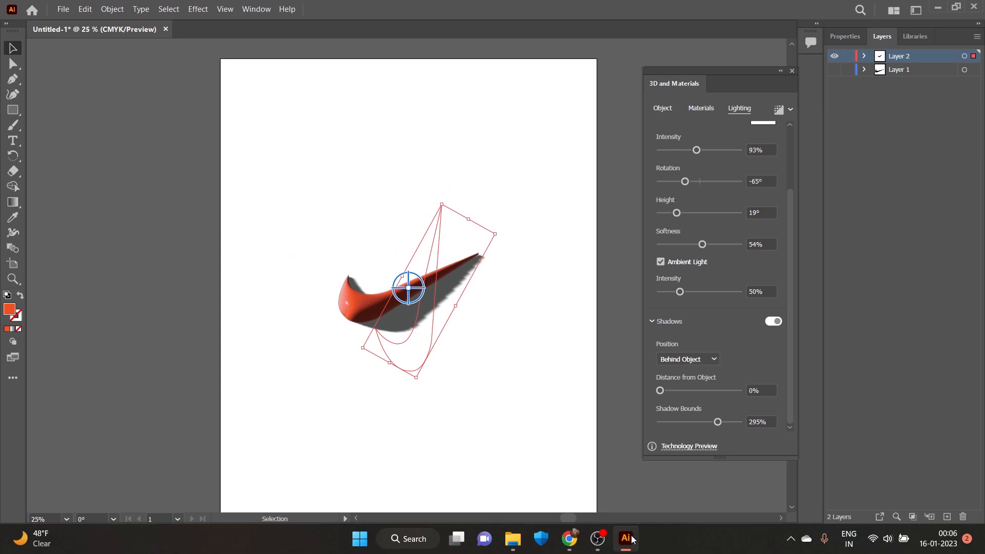